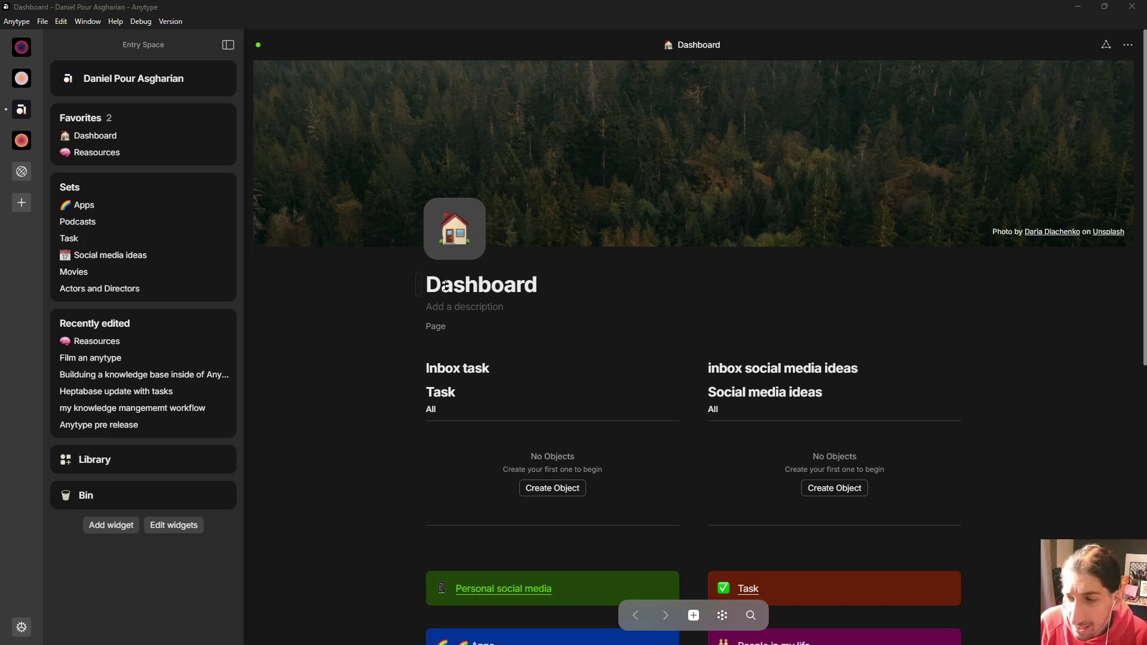
Look through the Dashboard page, from its inbox task and social media sections to the coloured link blocks
{"action": "scroll", "coordinate": [446, 284], "scroll_direction": "down", "scroll_amount": 1}
{"action": "scroll", "coordinate": [447, 302], "scroll_direction": "down", "scroll_amount": 1}
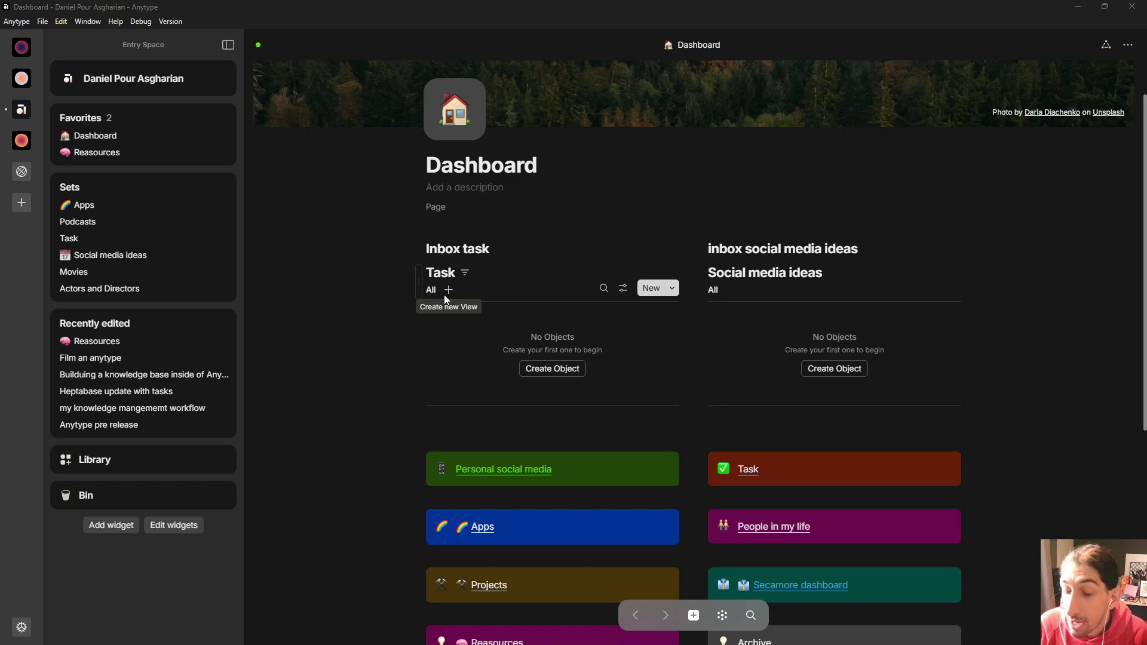
{"action": "scroll", "coordinate": [557, 298], "scroll_direction": "down", "scroll_amount": 2}
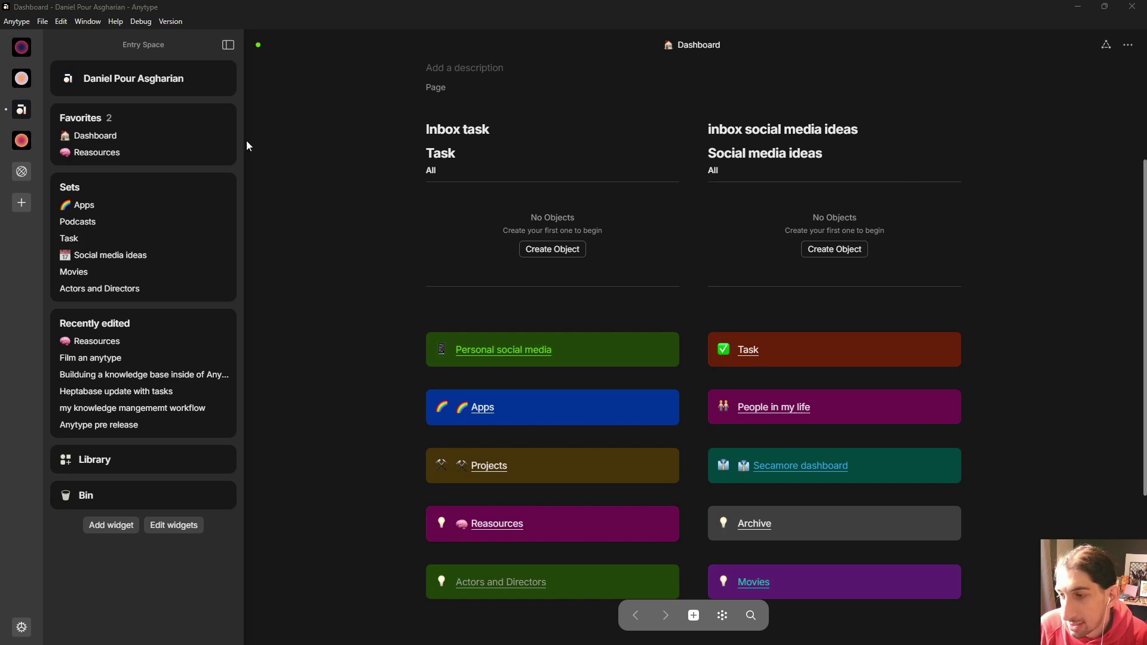
{"action": "scroll", "coordinate": [90, 317], "scroll_direction": "down", "scroll_amount": 1}
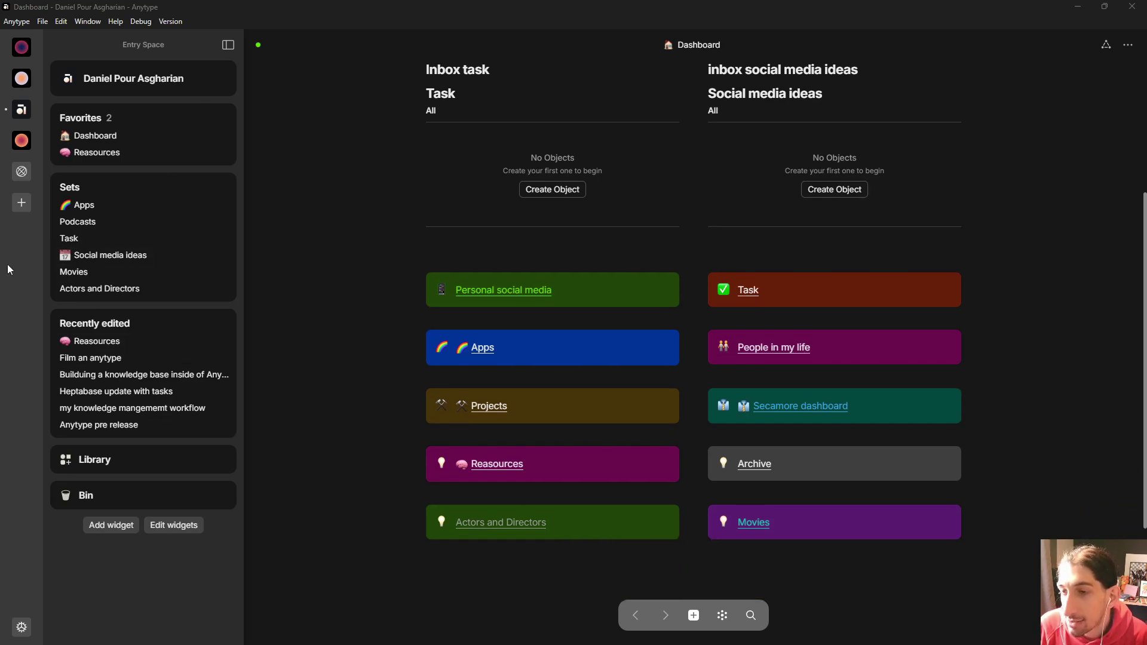
{"action": "scroll", "coordinate": [455, 331], "scroll_direction": "up", "scroll_amount": 3}
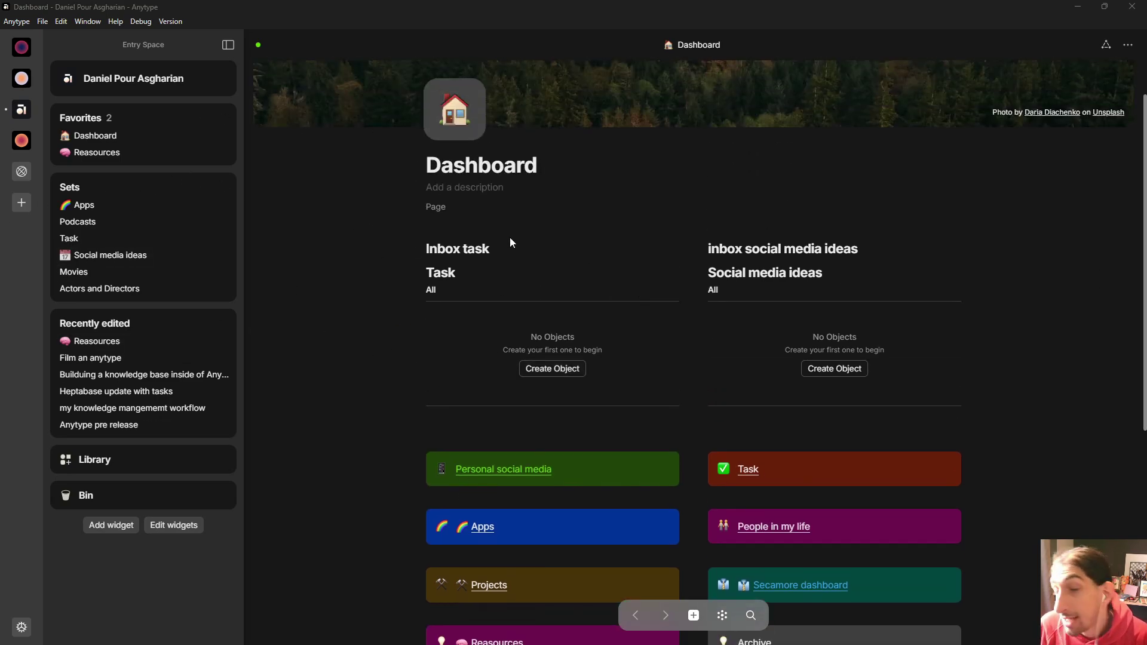
{"action": "scroll", "coordinate": [518, 224], "scroll_direction": "up", "scroll_amount": 1}
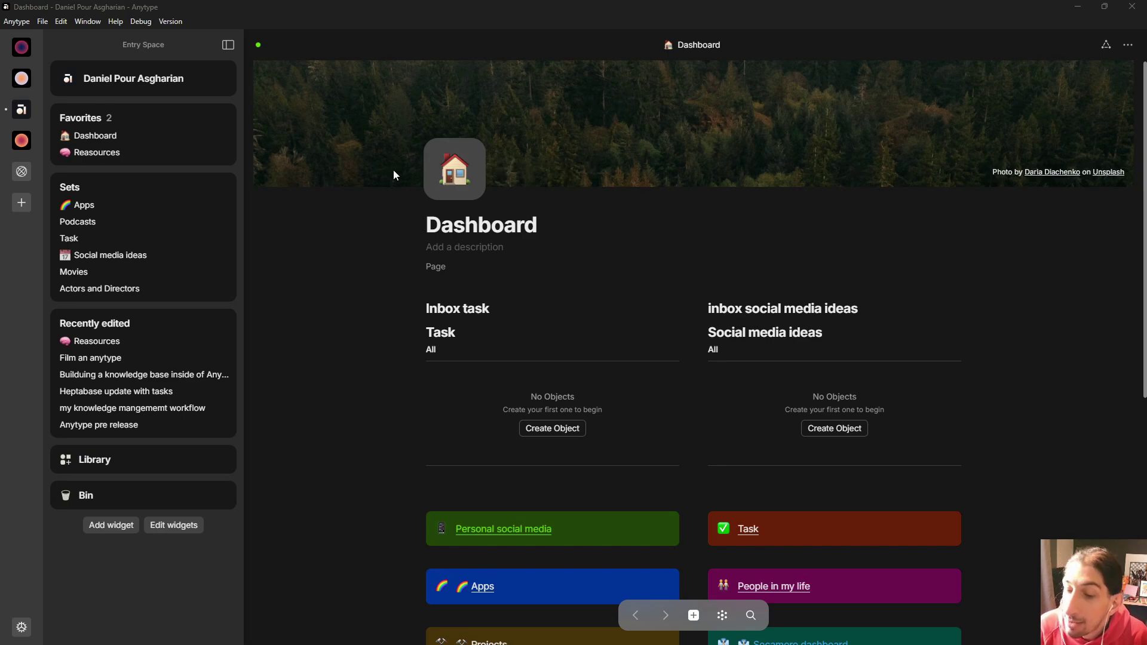
{"action": "scroll", "coordinate": [259, 220], "scroll_direction": "down", "scroll_amount": 3}
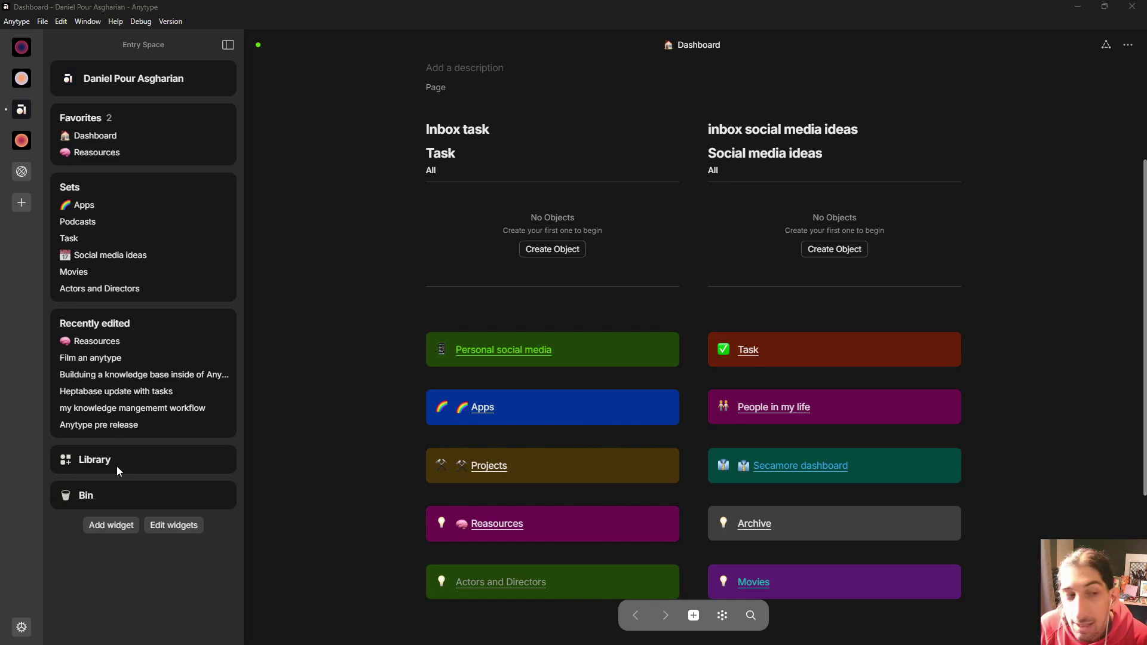
Open the Library and review the space's object types, followed by its list of relations
{"action": "left_click", "coordinate": [82, 465]}
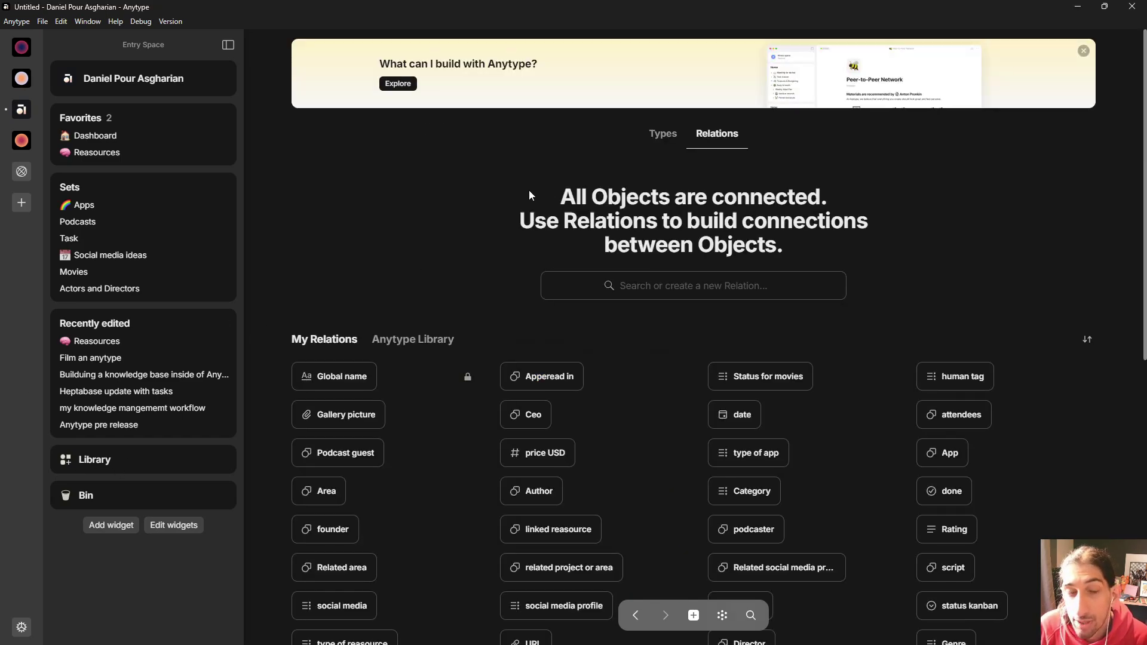
{"action": "left_click", "coordinate": [661, 135]}
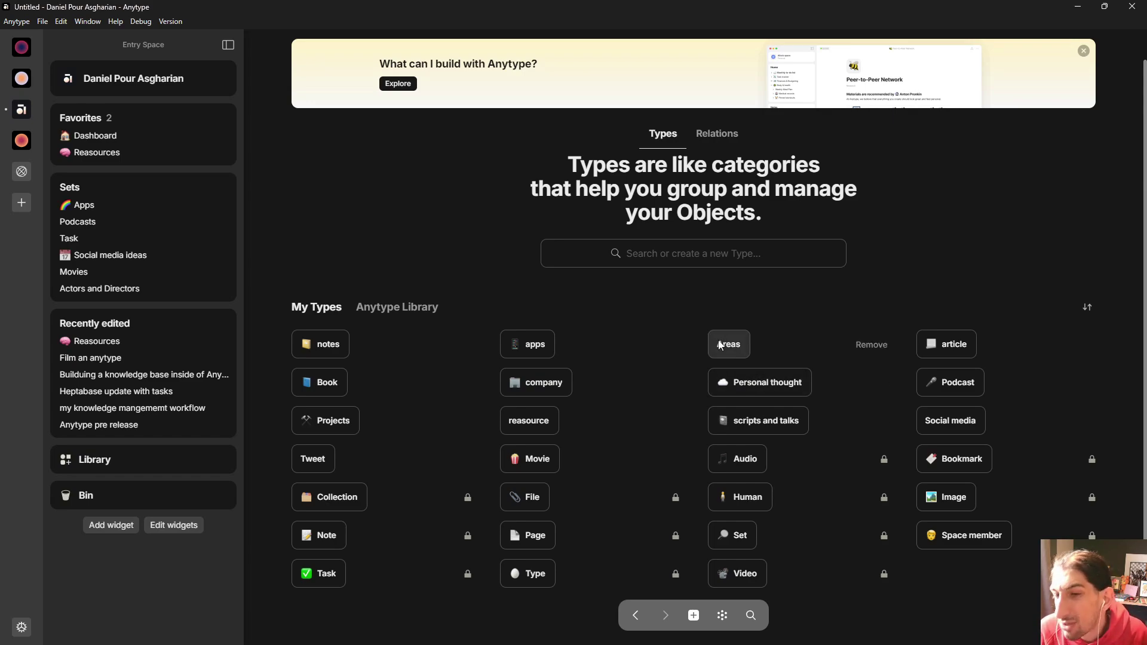
{"action": "left_click", "coordinate": [724, 135]}
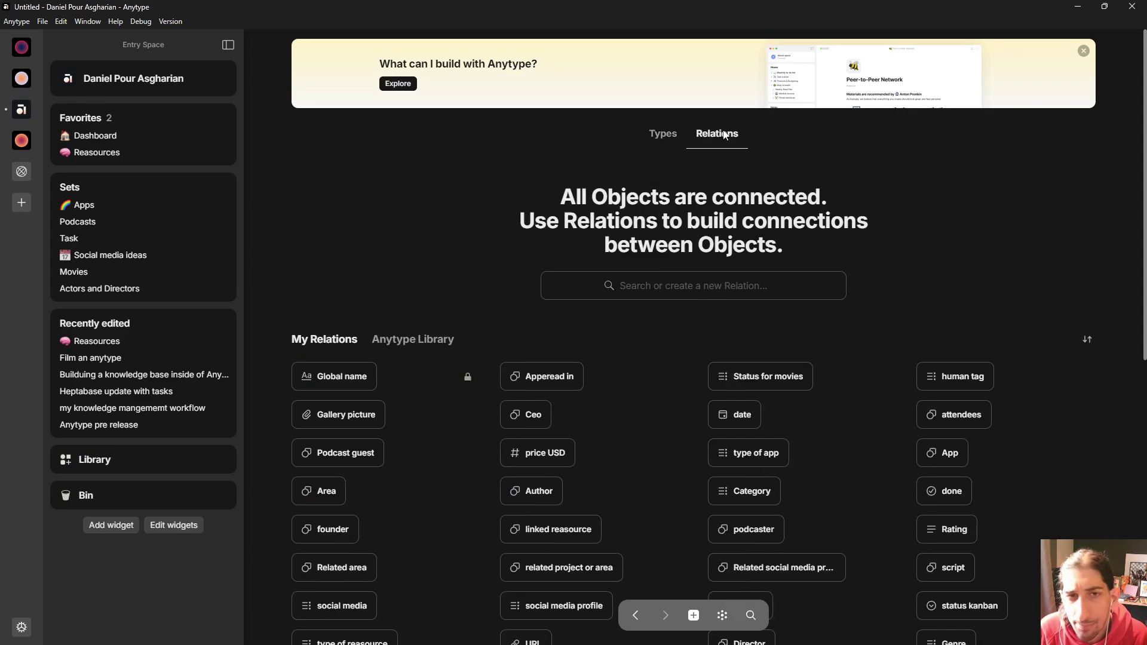
{"action": "scroll", "coordinate": [741, 299], "scroll_direction": "down", "scroll_amount": 1}
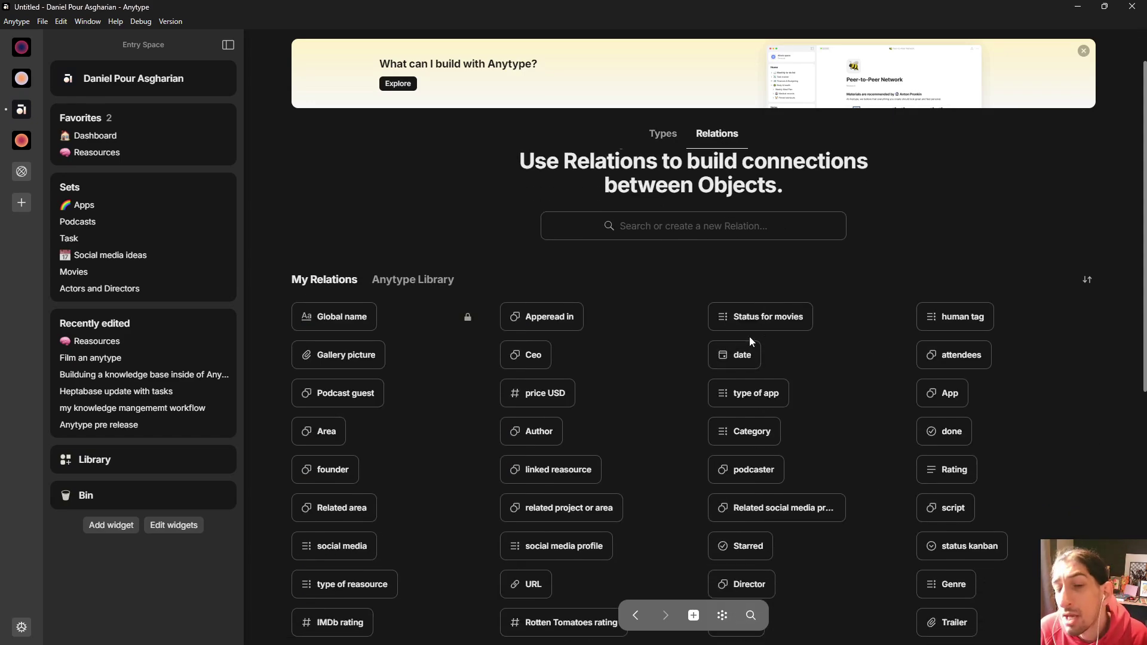
{"action": "scroll", "coordinate": [750, 339], "scroll_direction": "down", "scroll_amount": 1}
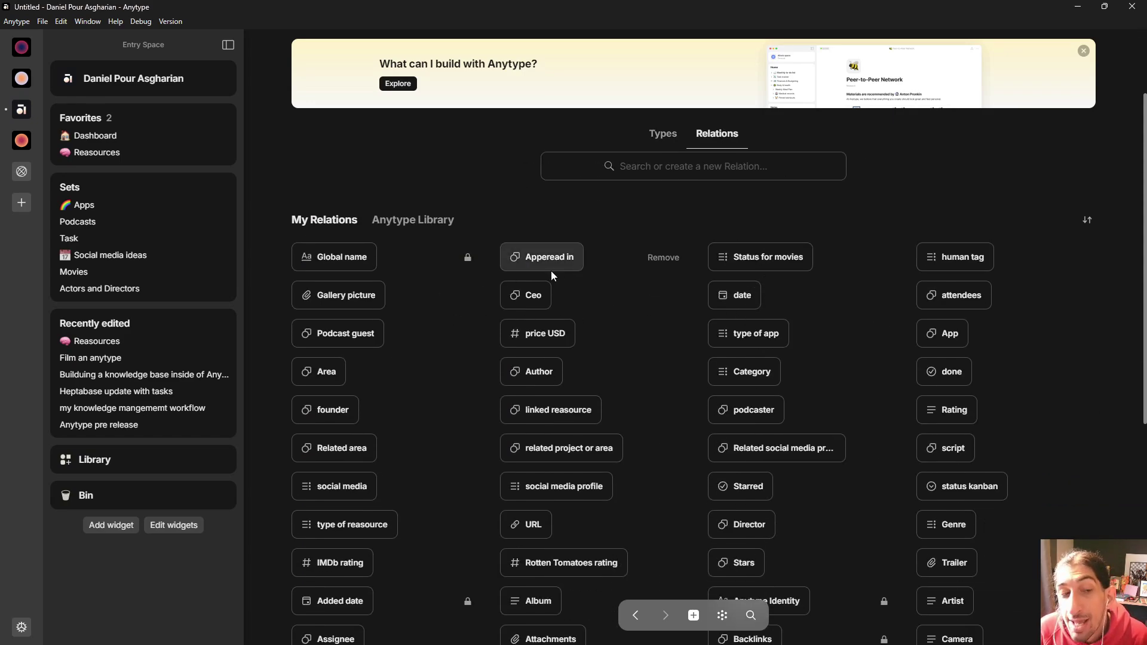
{"action": "scroll", "coordinate": [689, 288], "scroll_direction": "down", "scroll_amount": 1}
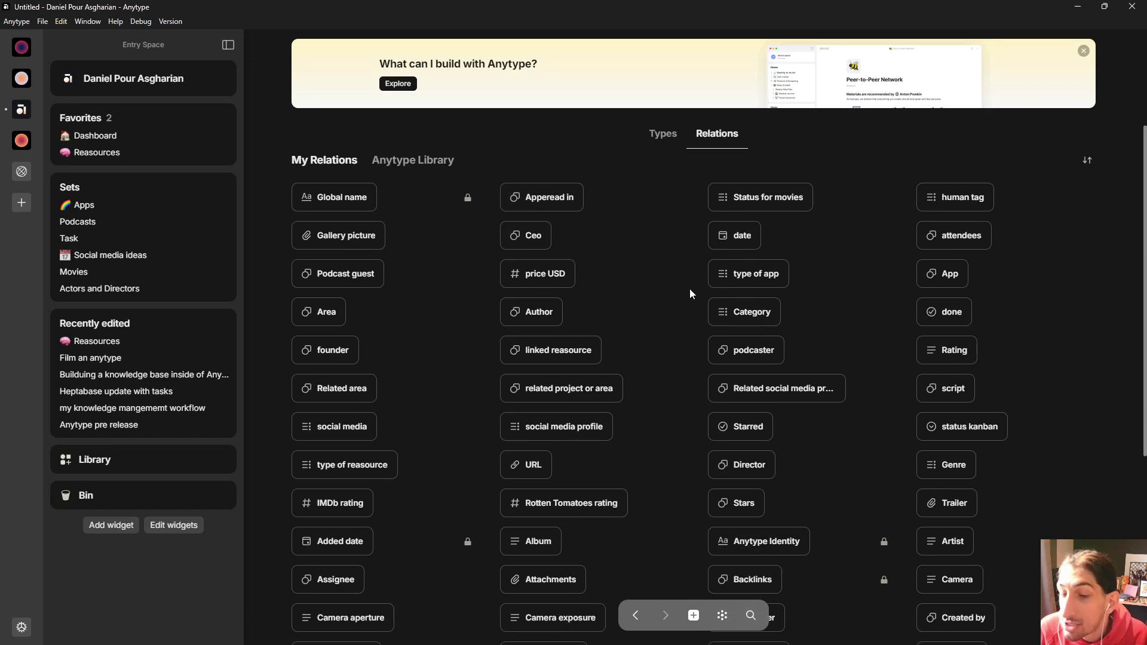
Open the space's graph and pull the "legge ut secamore video" task node away from its neighbours above the Secamore dashboard node
{"action": "left_click", "coordinate": [722, 617]}
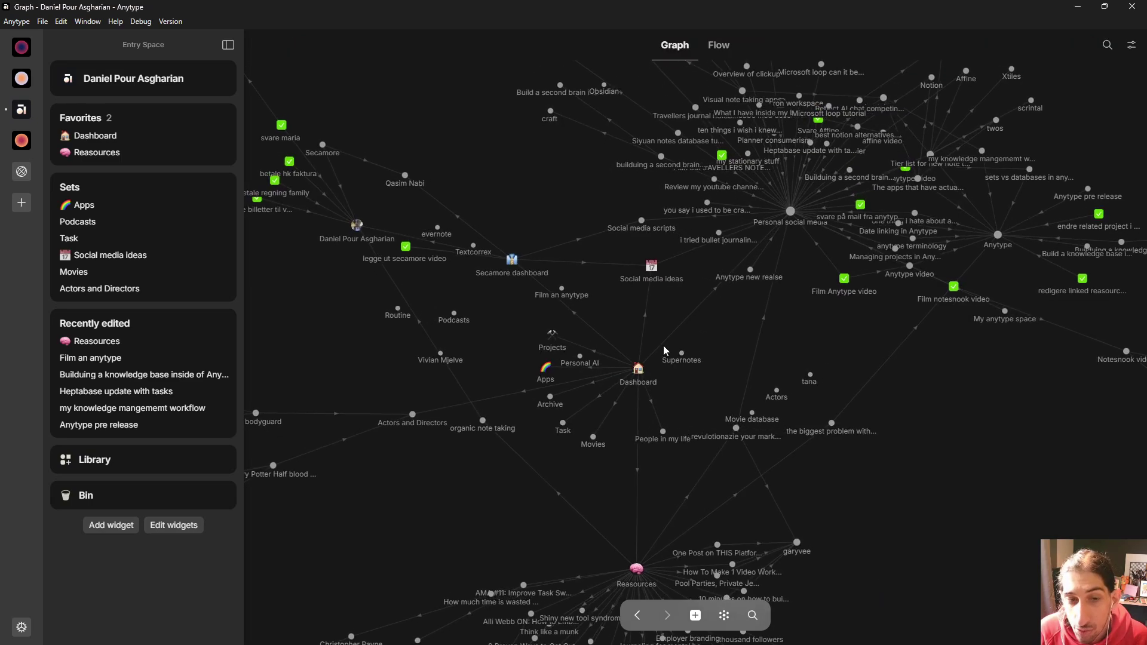
{"action": "scroll", "coordinate": [412, 305], "scroll_direction": "down", "scroll_amount": 2}
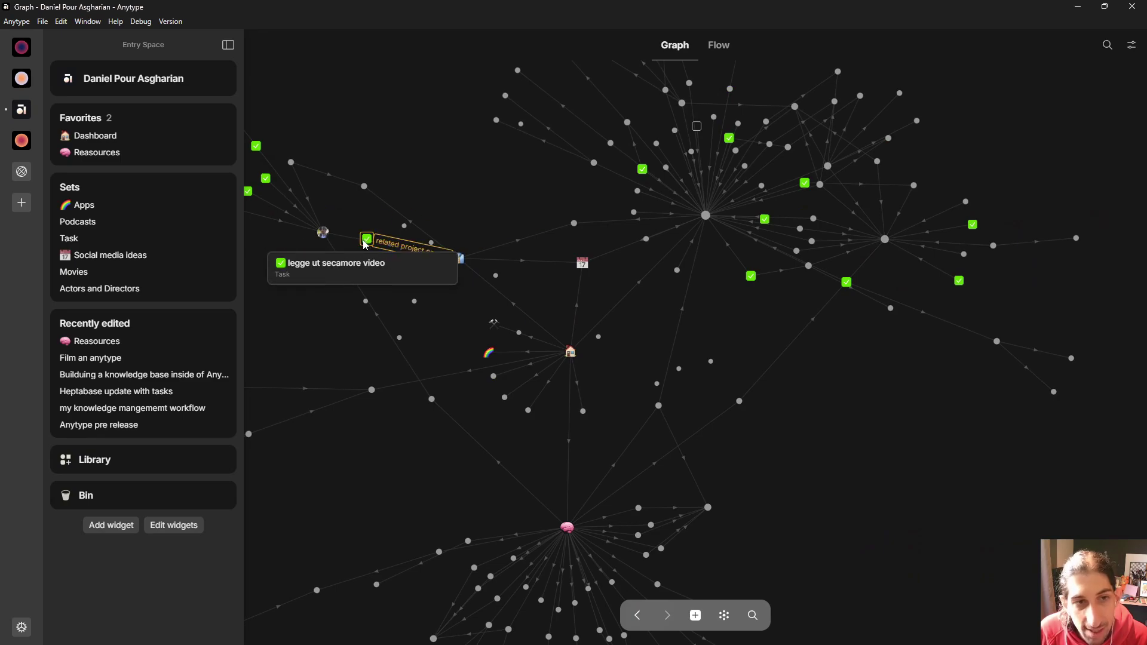
{"action": "left_click_drag", "start_coordinate": [367, 239], "coordinate": [473, 156]}
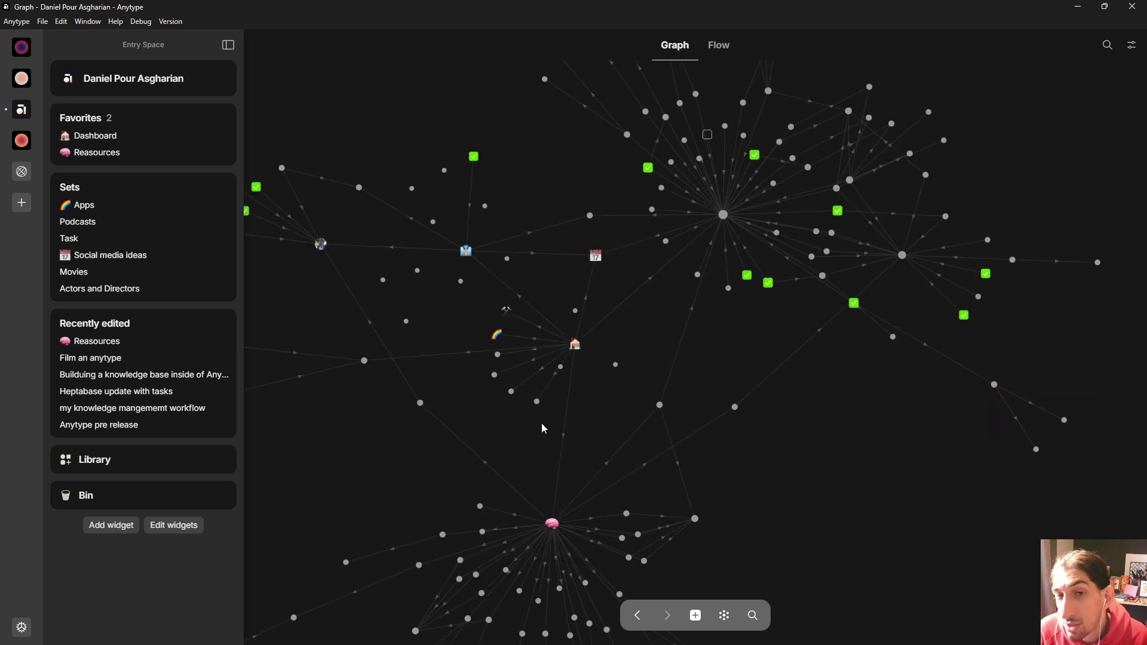
Return to the Library and examine the object types listed under My Types
{"action": "left_click", "coordinate": [88, 463]}
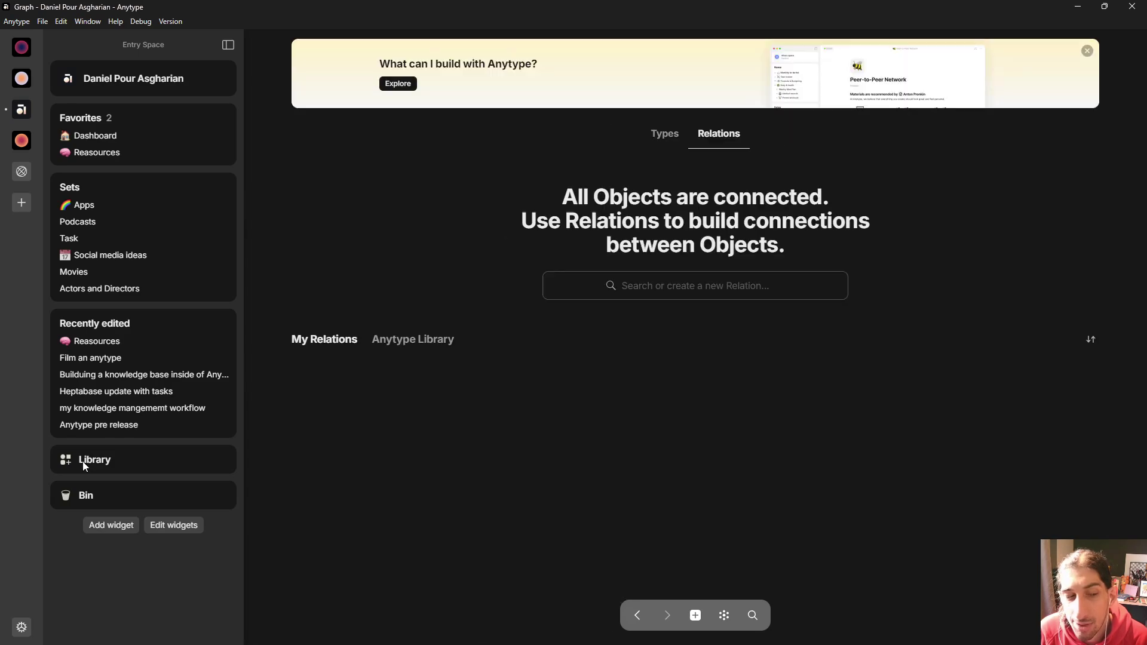
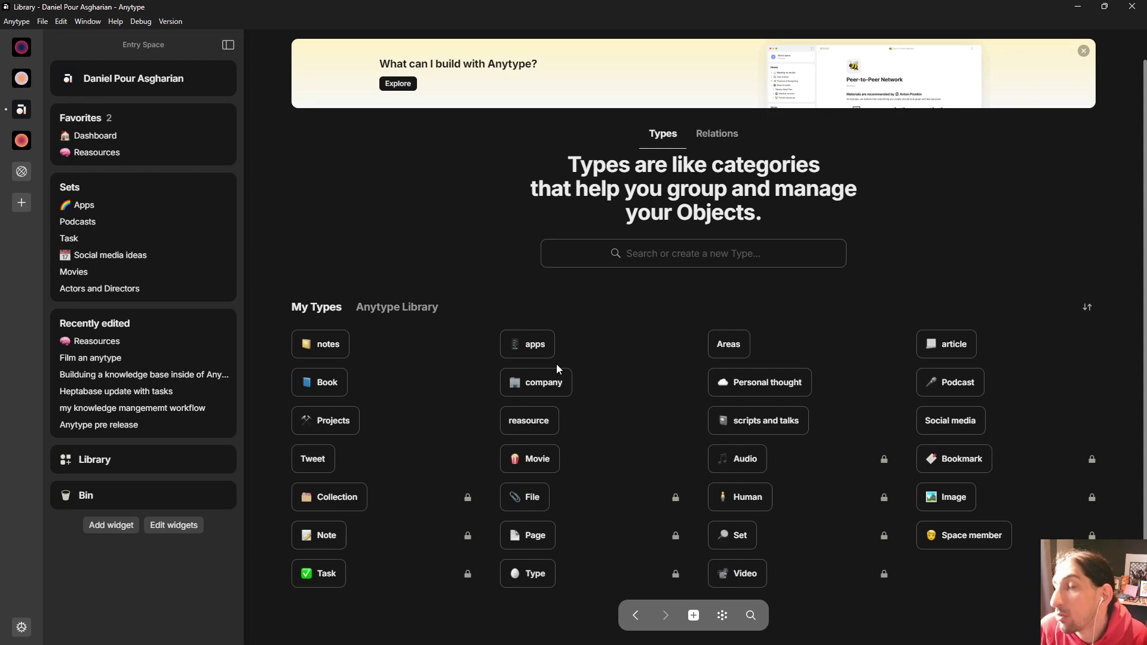
{"action": "mouse_move", "coordinate": [589, 353]}
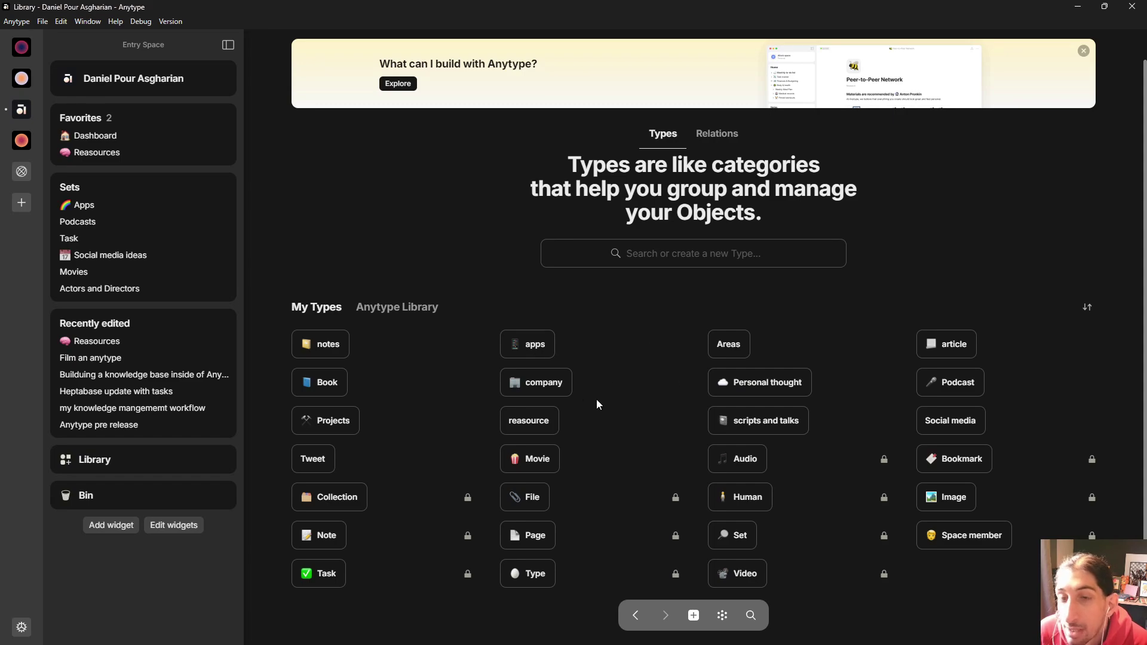
{"action": "mouse_move", "coordinate": [573, 392]}
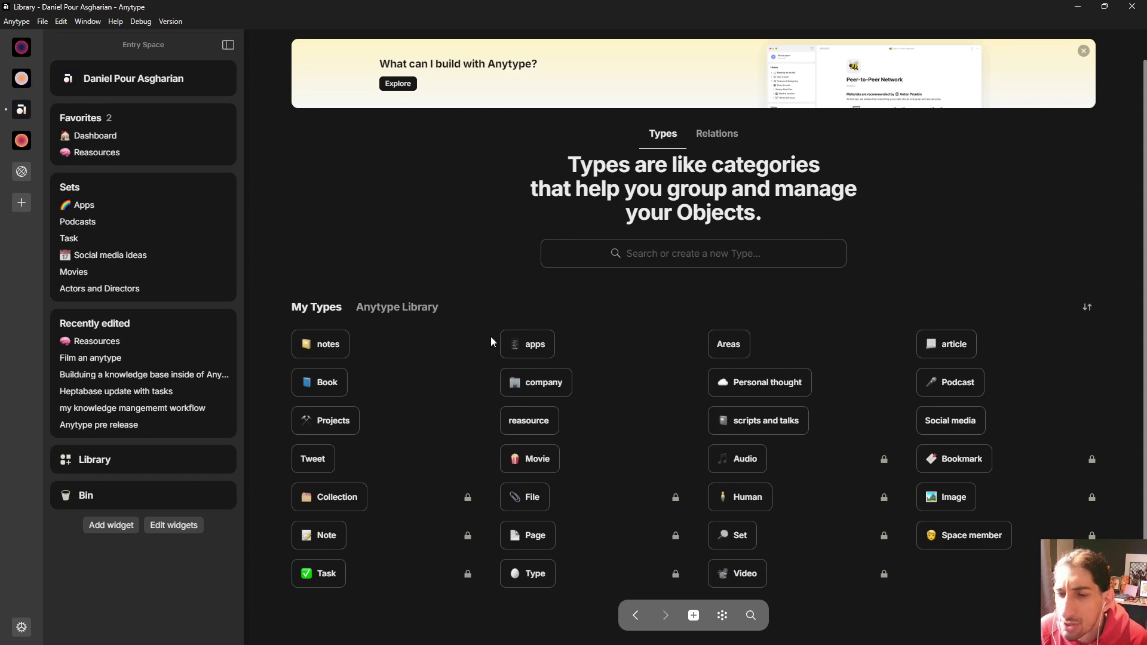
{"action": "mouse_move", "coordinate": [426, 385]}
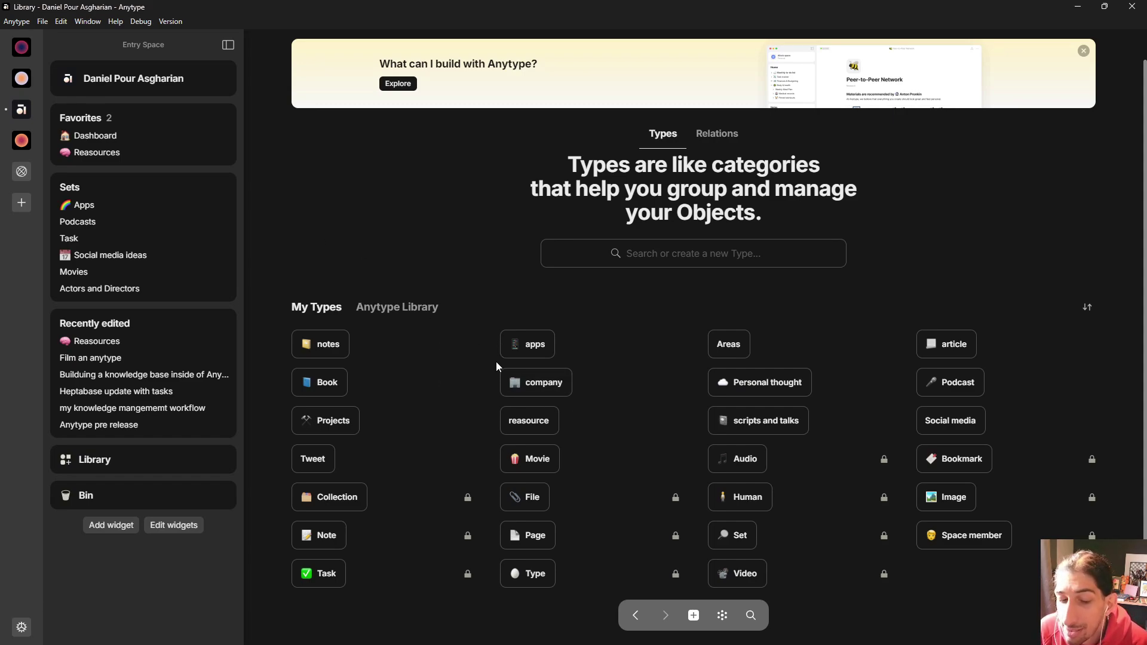
{"action": "mouse_move", "coordinate": [788, 386]}
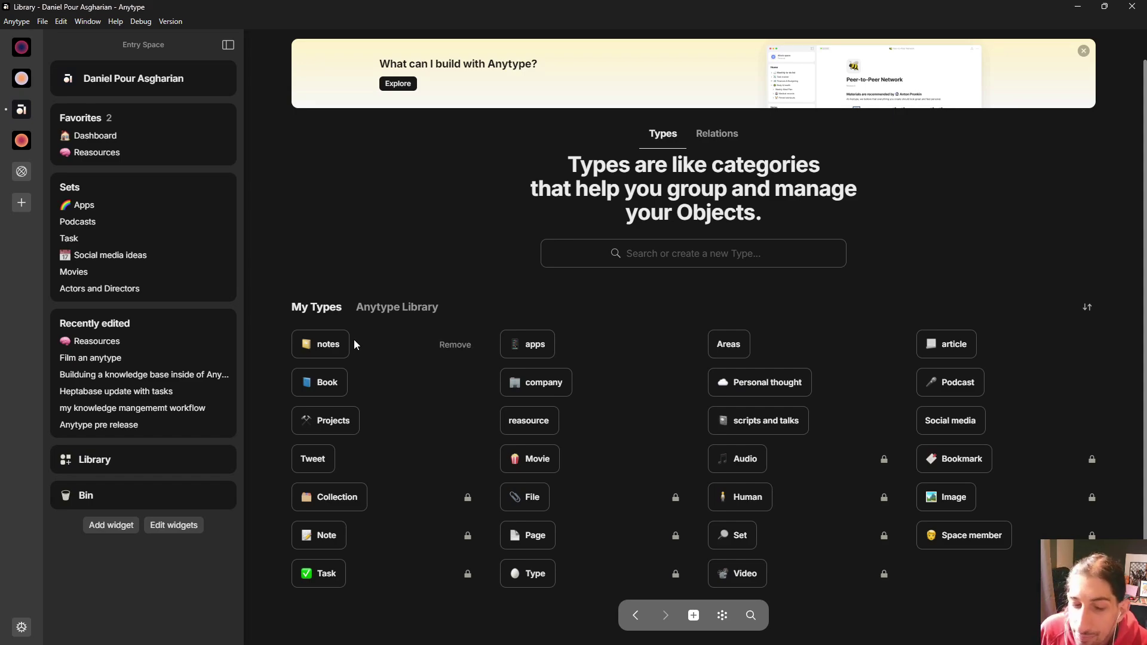
Revisit the Dashboard page, glance at its place in the graph, and return to review its link blocks
{"action": "left_click", "coordinate": [102, 138]}
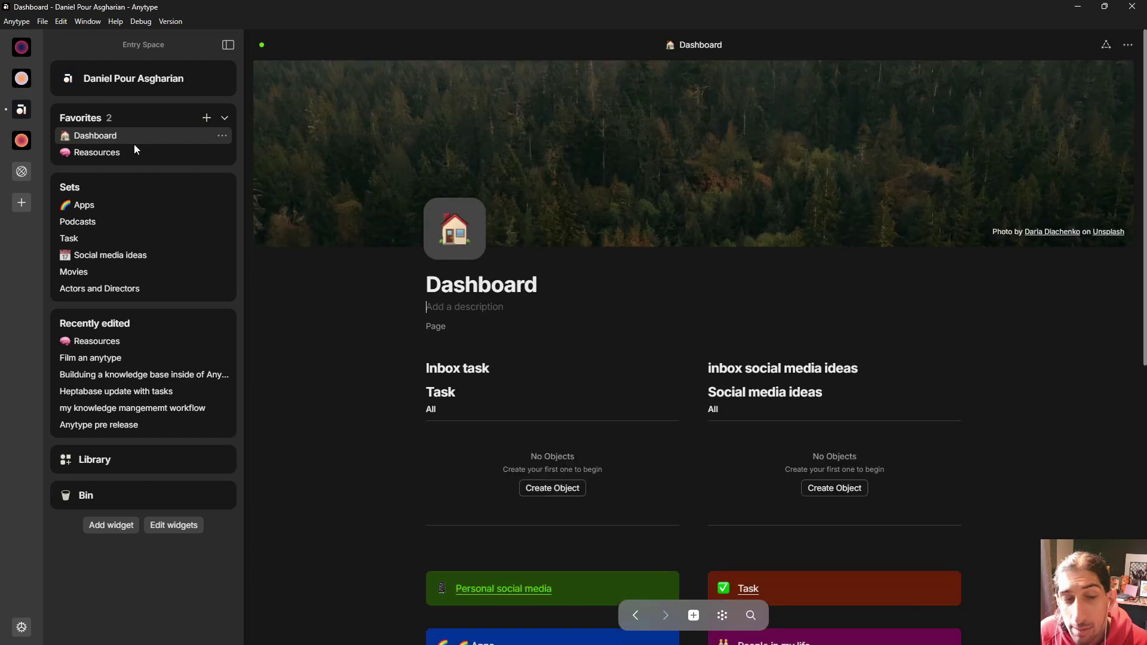
{"action": "scroll", "coordinate": [537, 328], "scroll_direction": "down", "scroll_amount": 3}
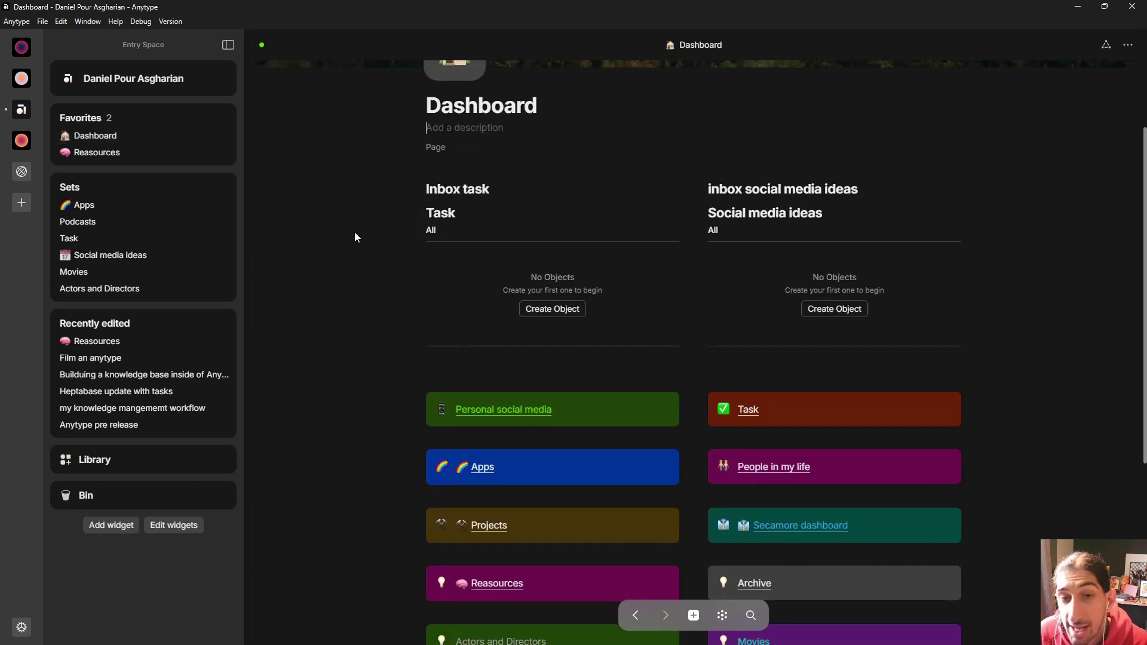
{"action": "scroll", "coordinate": [660, 327], "scroll_direction": "down", "scroll_amount": 1}
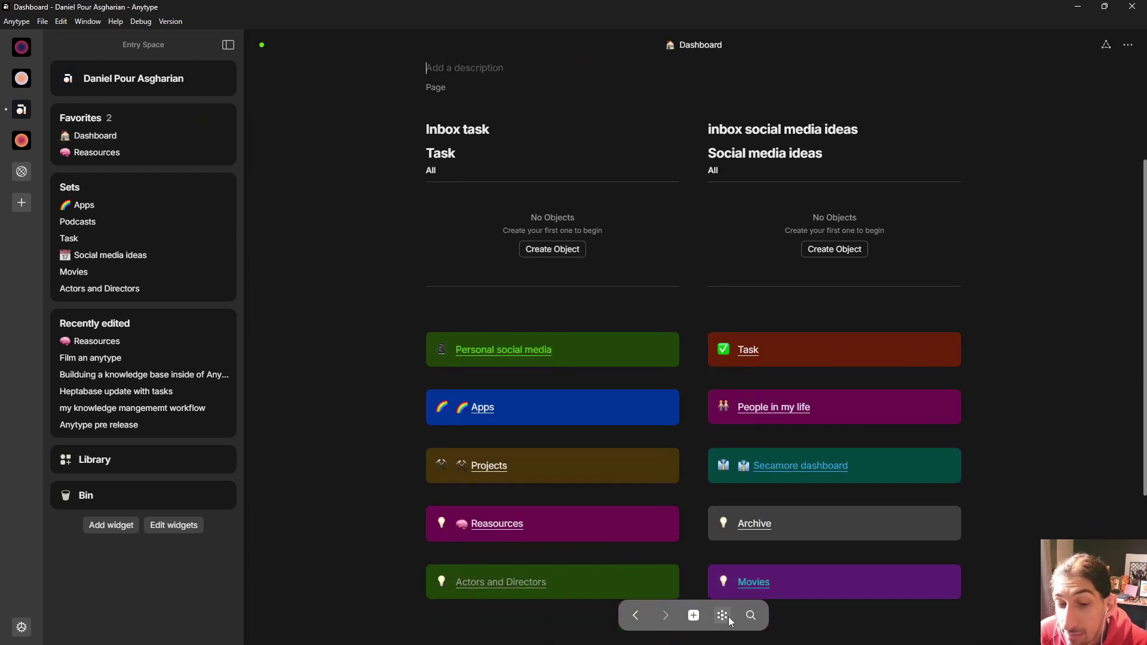
{"action": "left_click", "coordinate": [724, 616]}
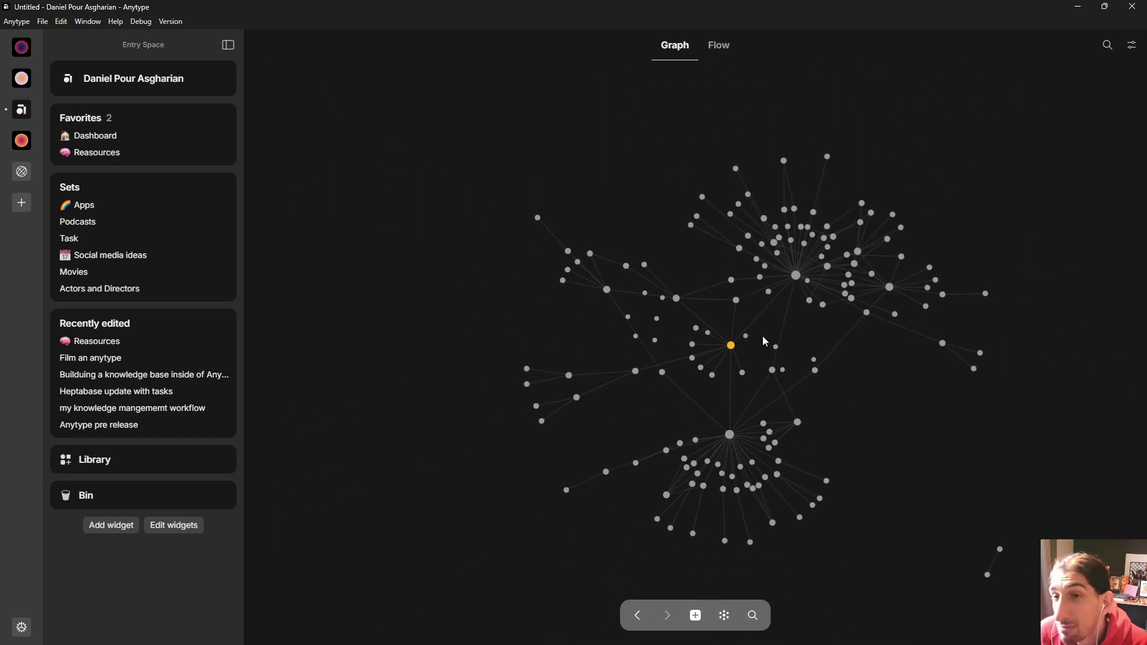
{"action": "left_click", "coordinate": [637, 618]}
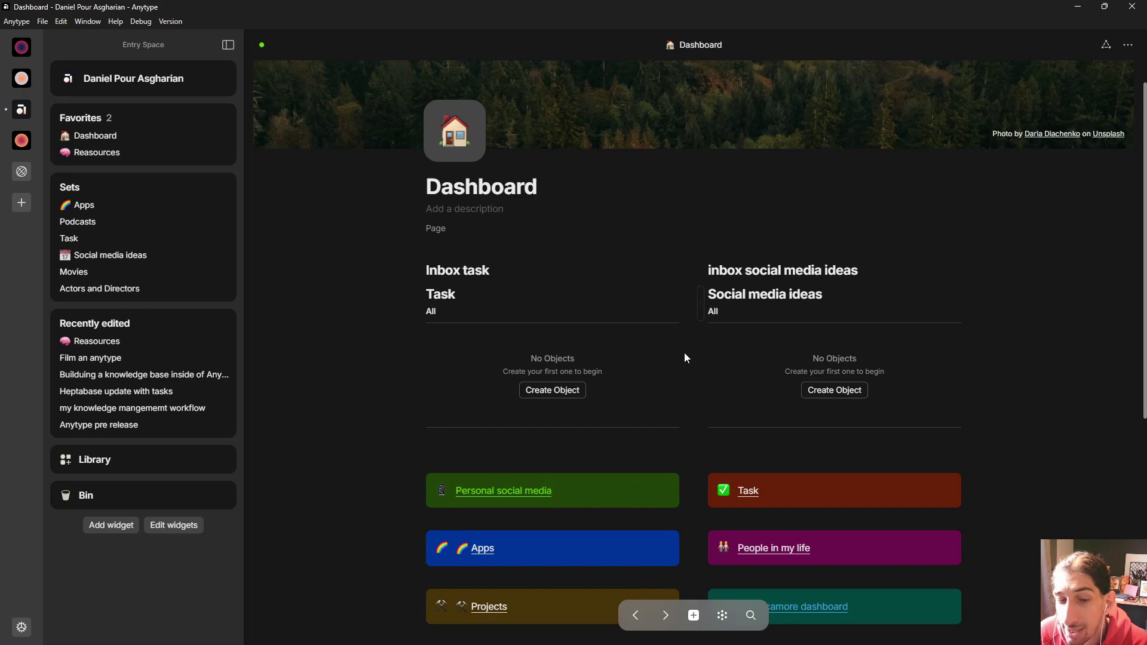
{"action": "scroll", "coordinate": [686, 356], "scroll_direction": "down", "scroll_amount": 3}
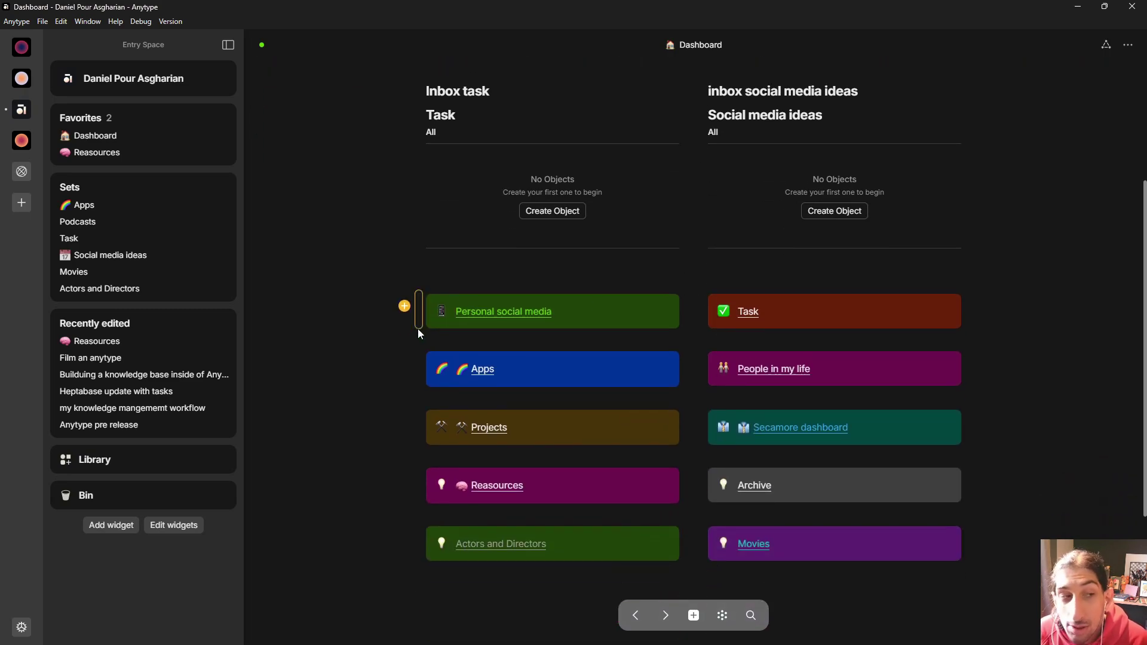
Open the Reasources collection from the favorites and show it in its Graph view
{"action": "left_click", "coordinate": [123, 156]}
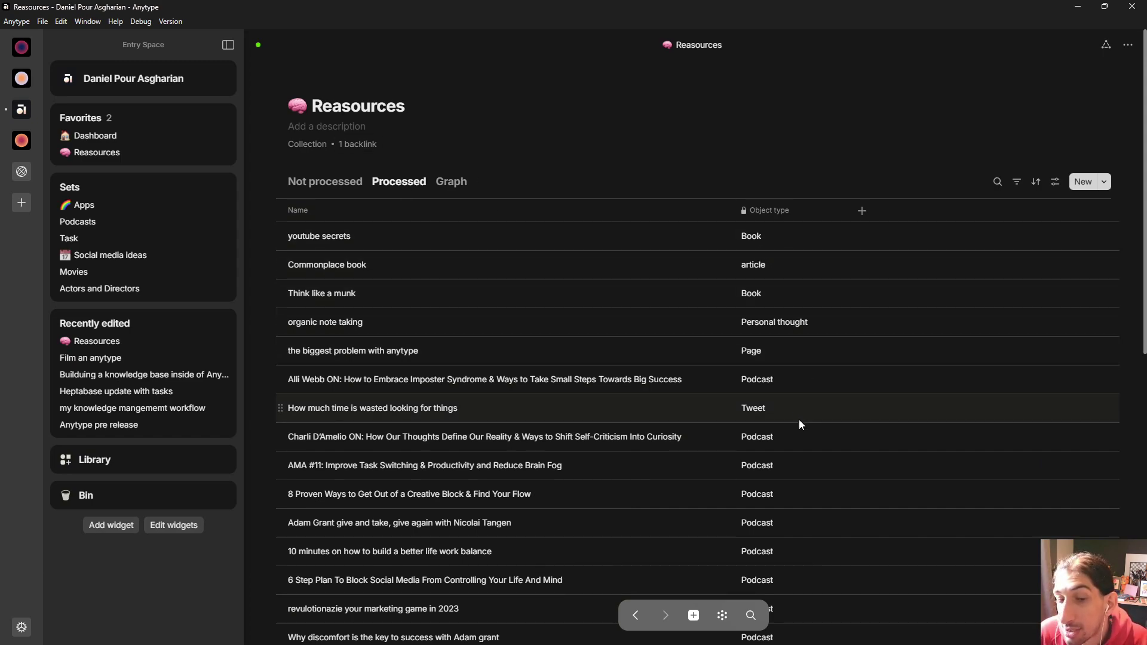
{"action": "left_click", "coordinate": [453, 183]}
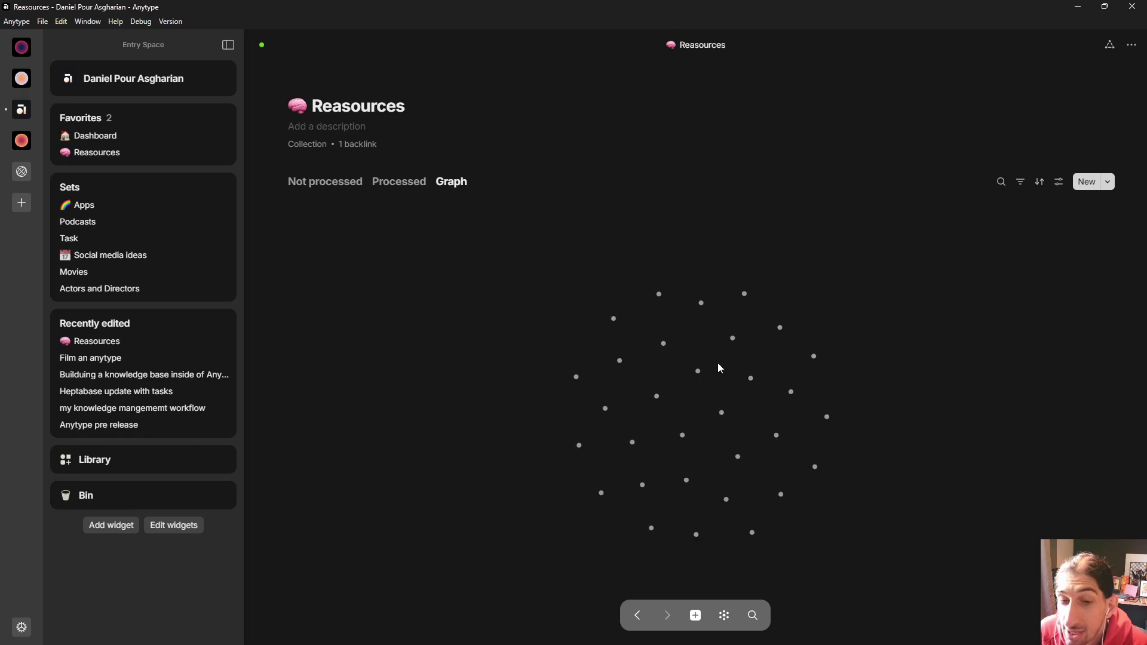
{"action": "mouse_move", "coordinate": [739, 347]}
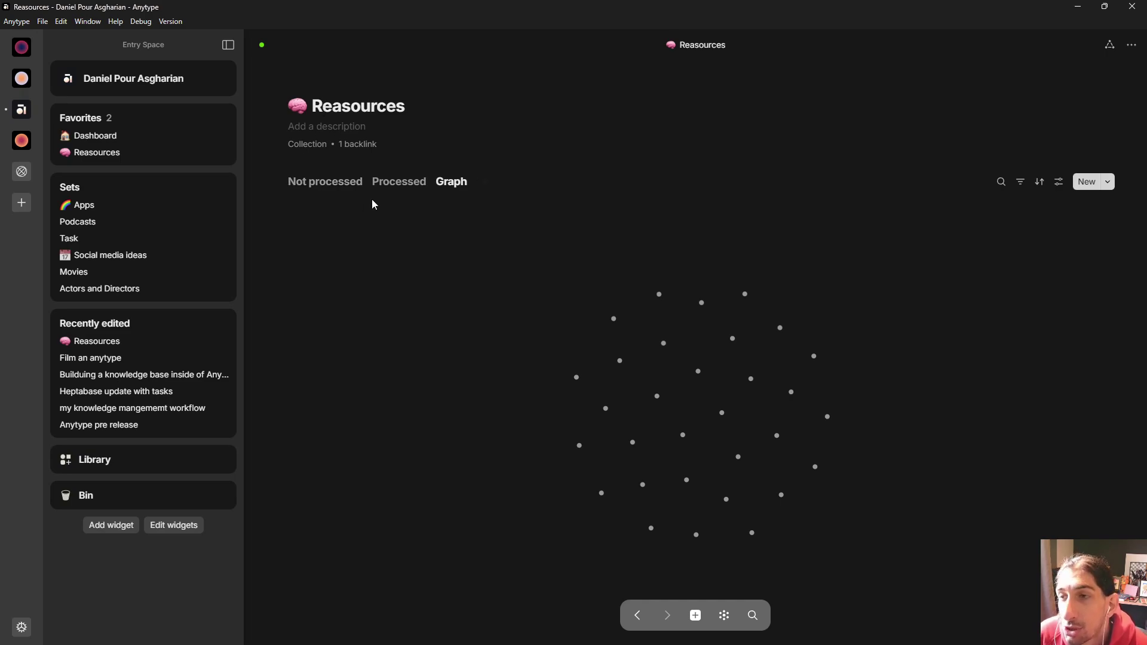
Open the Task set and postpone the offered software update
{"action": "left_click", "coordinate": [141, 235]}
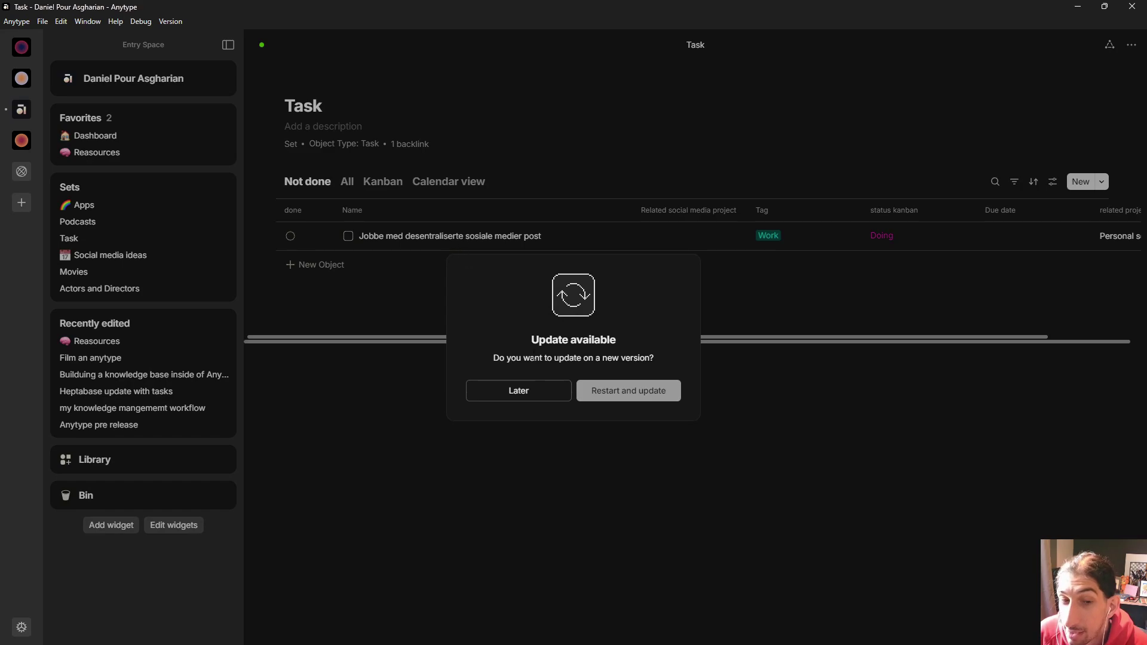
{"action": "left_click", "coordinate": [535, 391]}
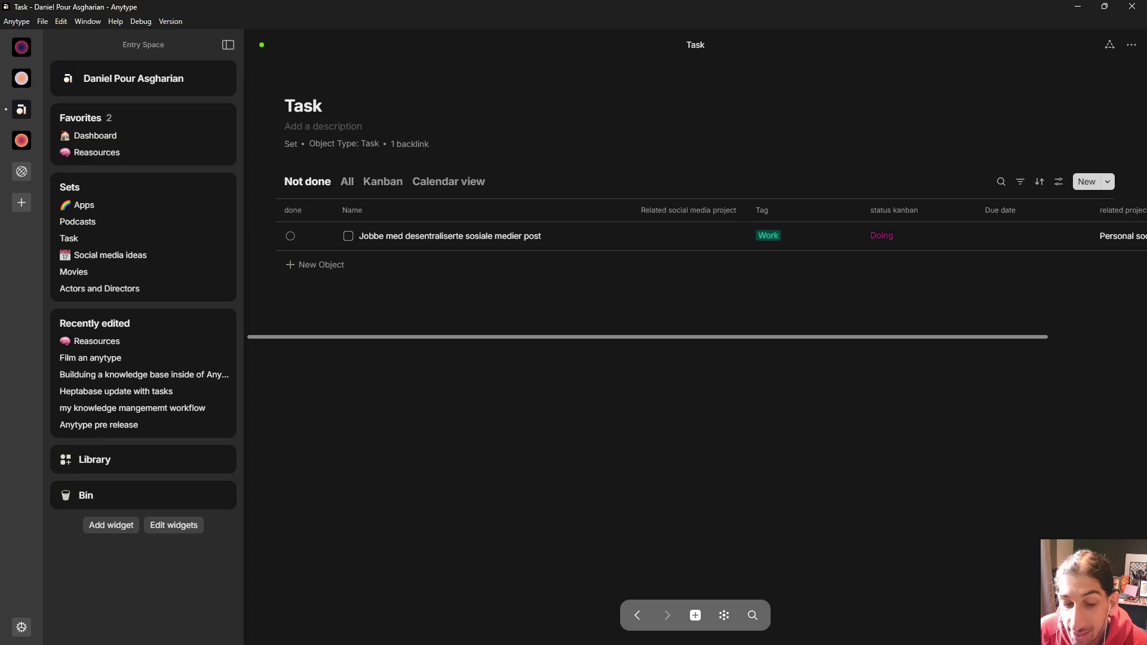
Switch to Tana in the browser, open the pinned To do list, and expand its second "List of todo" search
{"action": "key", "text": "alt+Tab"}
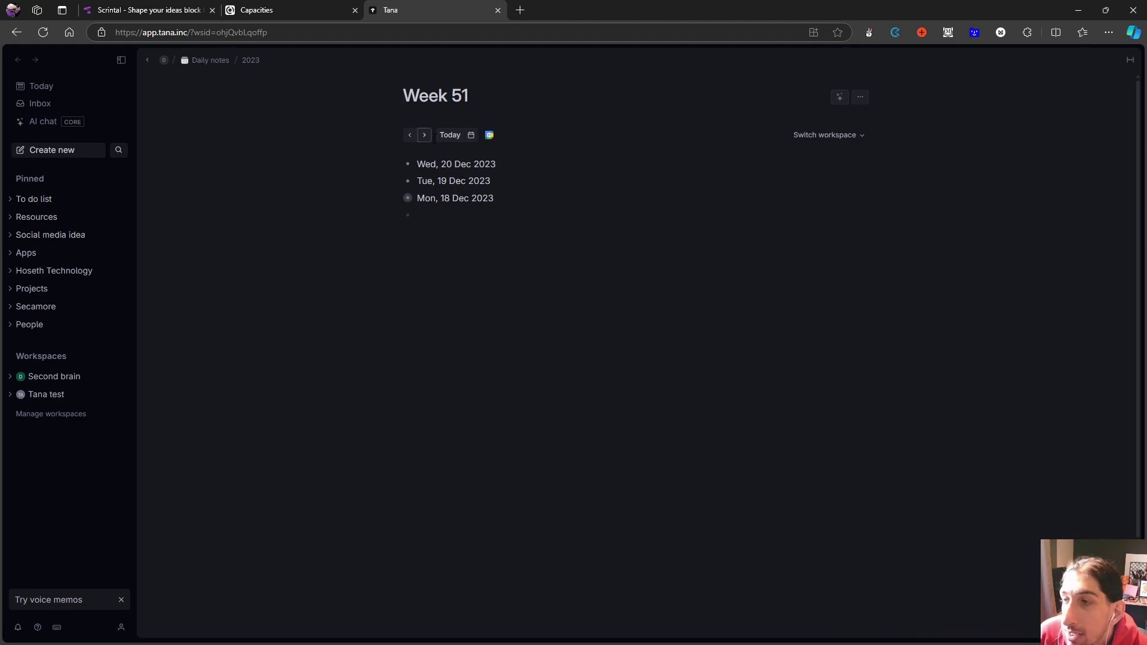
{"action": "left_click", "coordinate": [46, 199]}
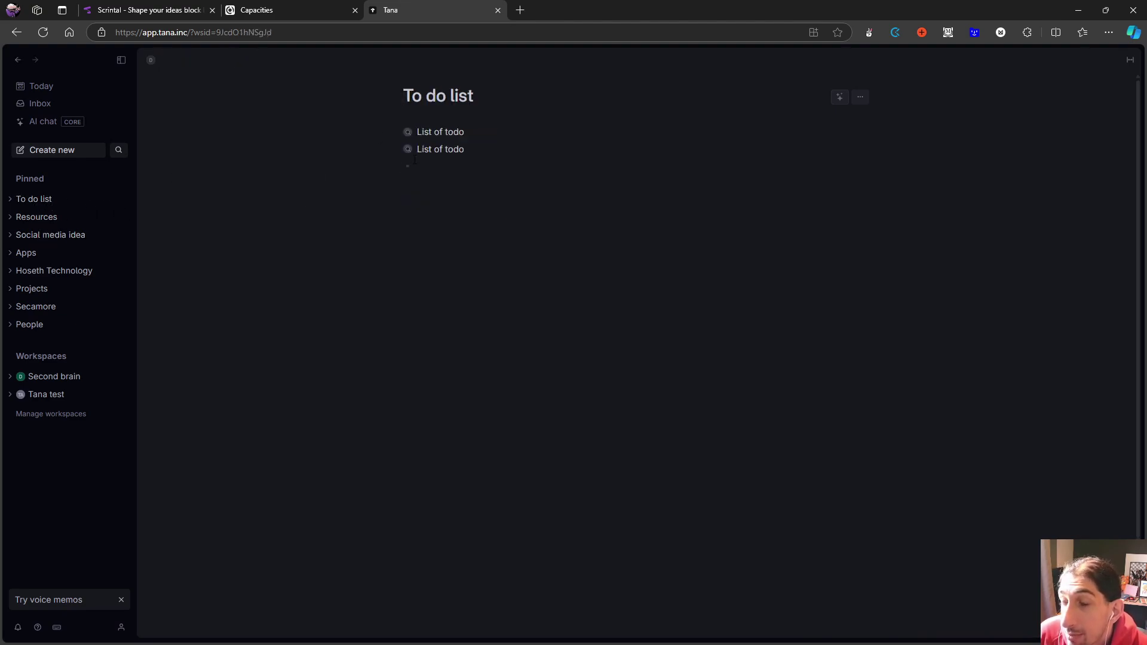
{"action": "left_click", "coordinate": [397, 150]}
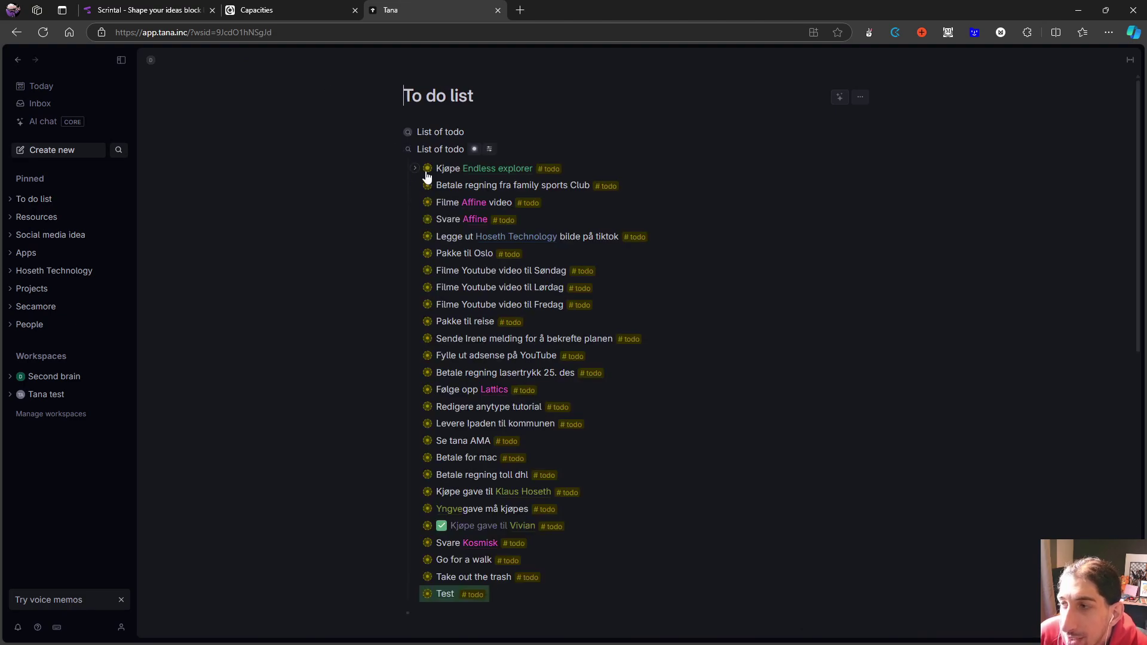
Open the "Kjøpe Endless explorer" to-do, review its fields, and open the page of its #todo supertag
{"action": "left_click", "coordinate": [428, 169]}
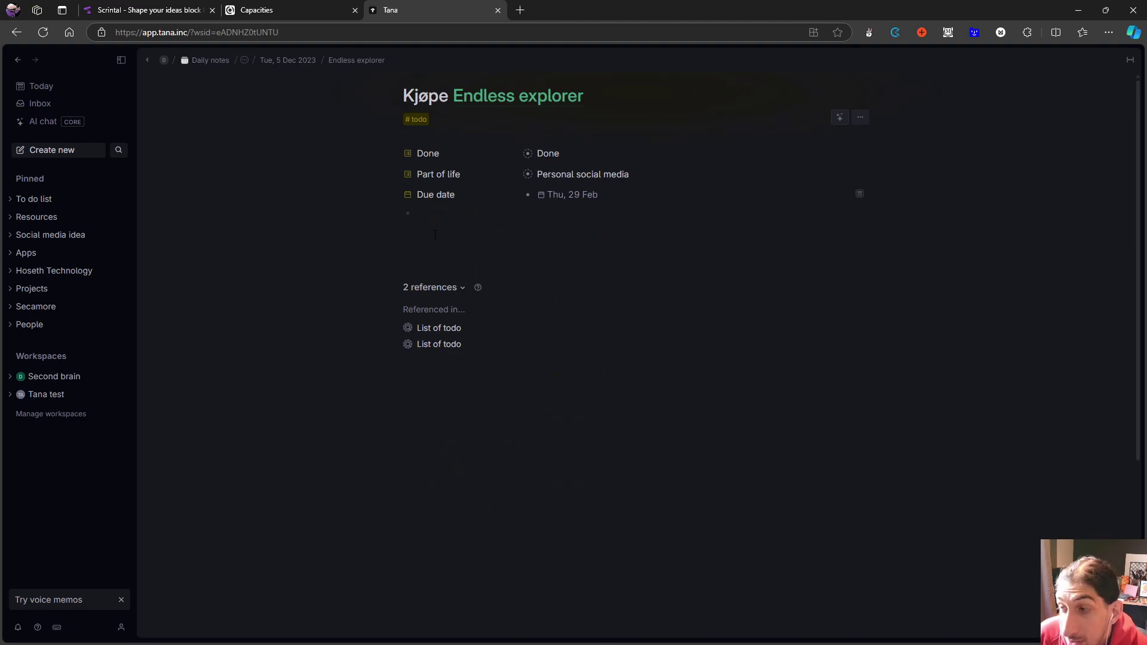
{"action": "left_click", "coordinate": [463, 233]}
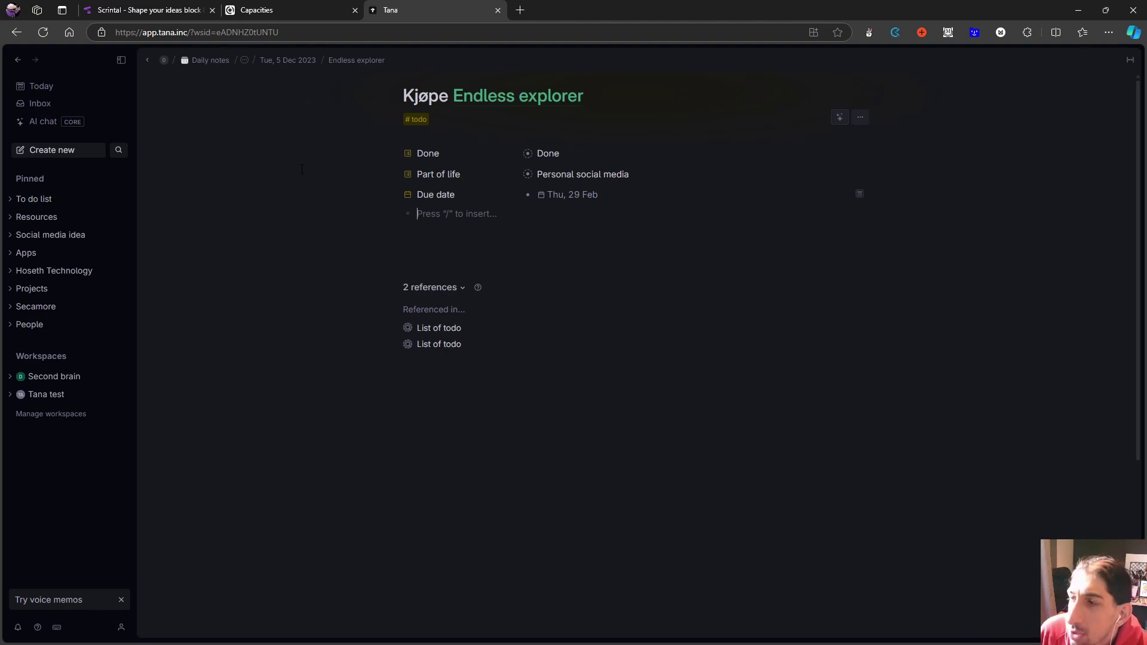
{"action": "left_click", "coordinate": [417, 119]}
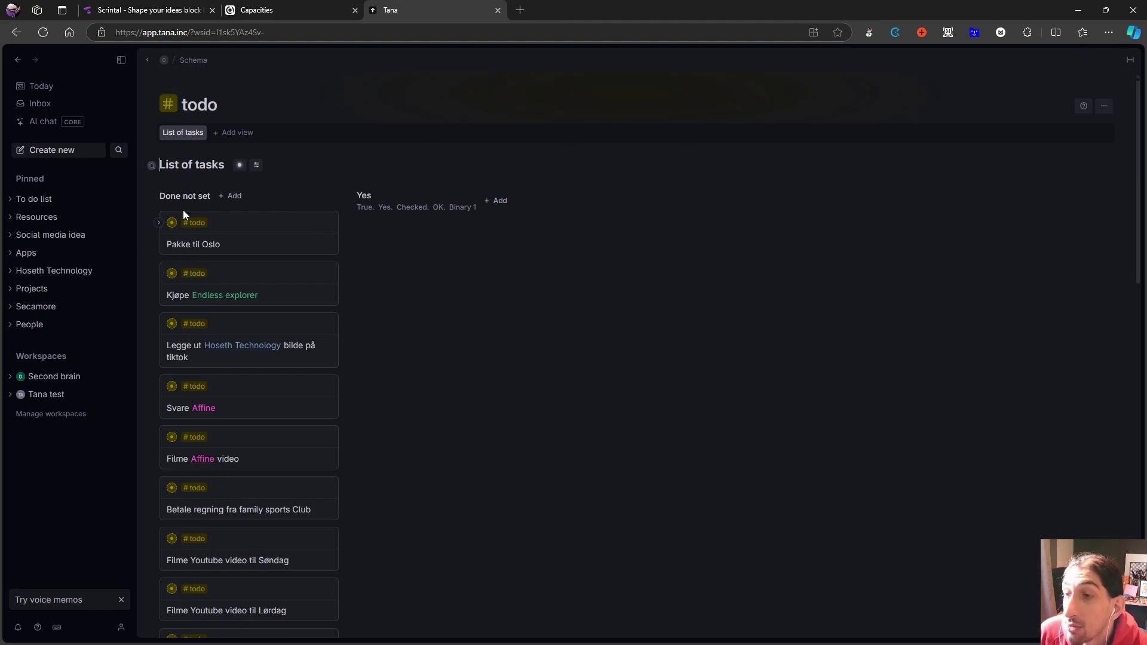
Open the pinned Resources page and examine its #Readwise table and the #reasources nodes listed below it
{"action": "left_click", "coordinate": [58, 218]}
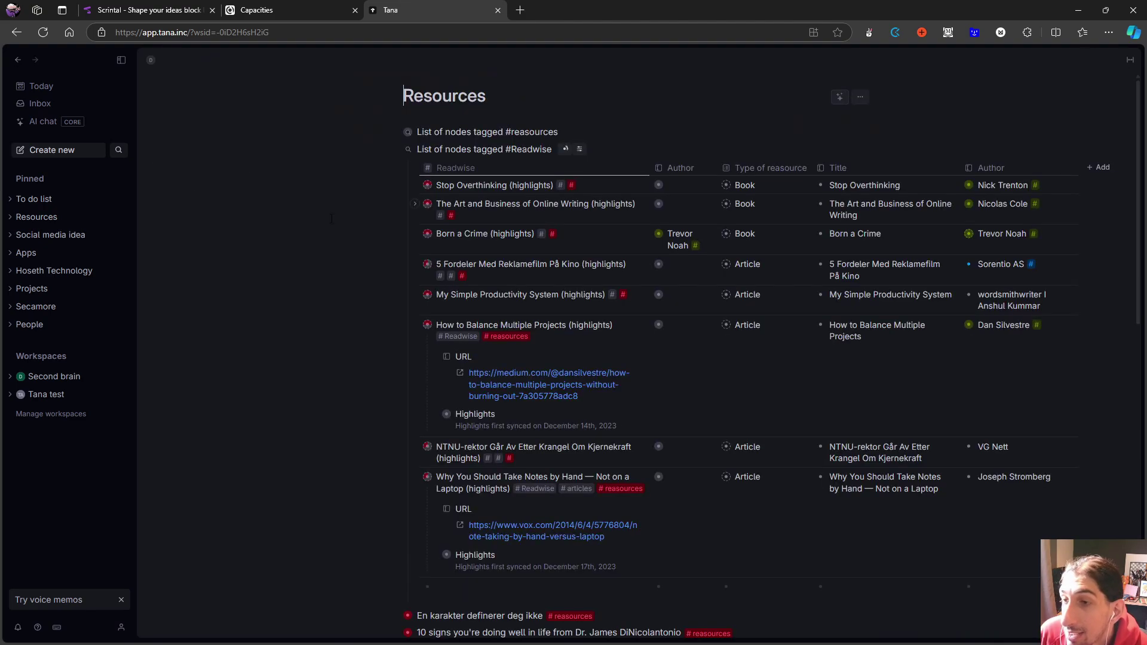
{"action": "scroll", "coordinate": [440, 187], "scroll_direction": "down", "scroll_amount": 2}
{"action": "scroll", "coordinate": [439, 186], "scroll_direction": "up", "scroll_amount": 2}
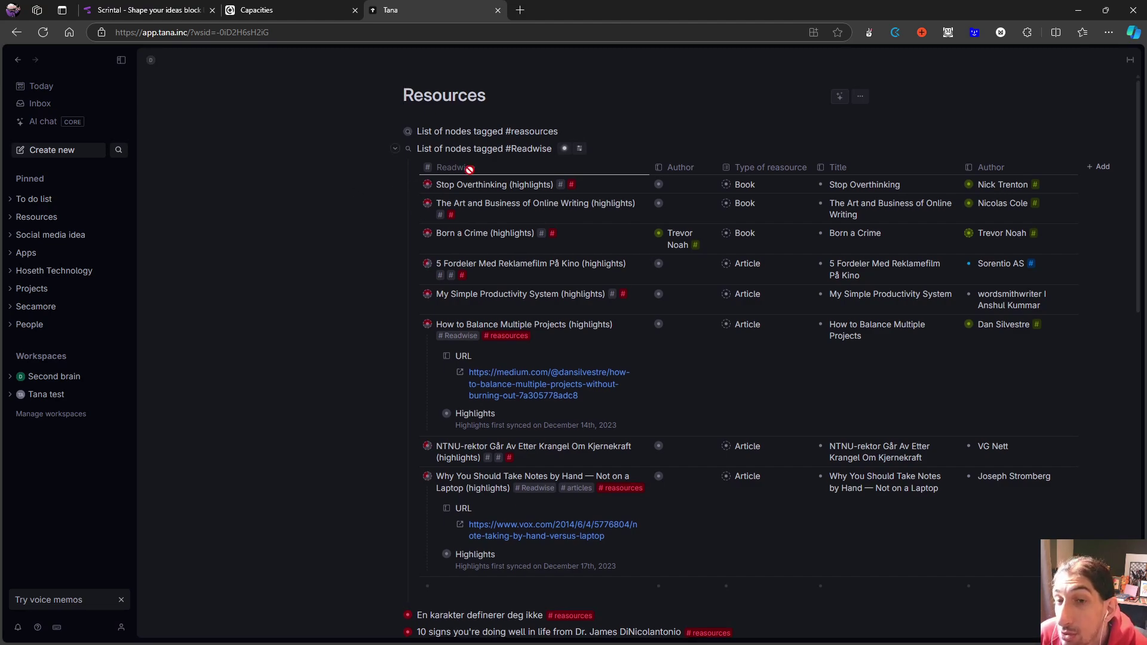
{"action": "scroll", "coordinate": [419, 269], "scroll_direction": "down", "scroll_amount": 4}
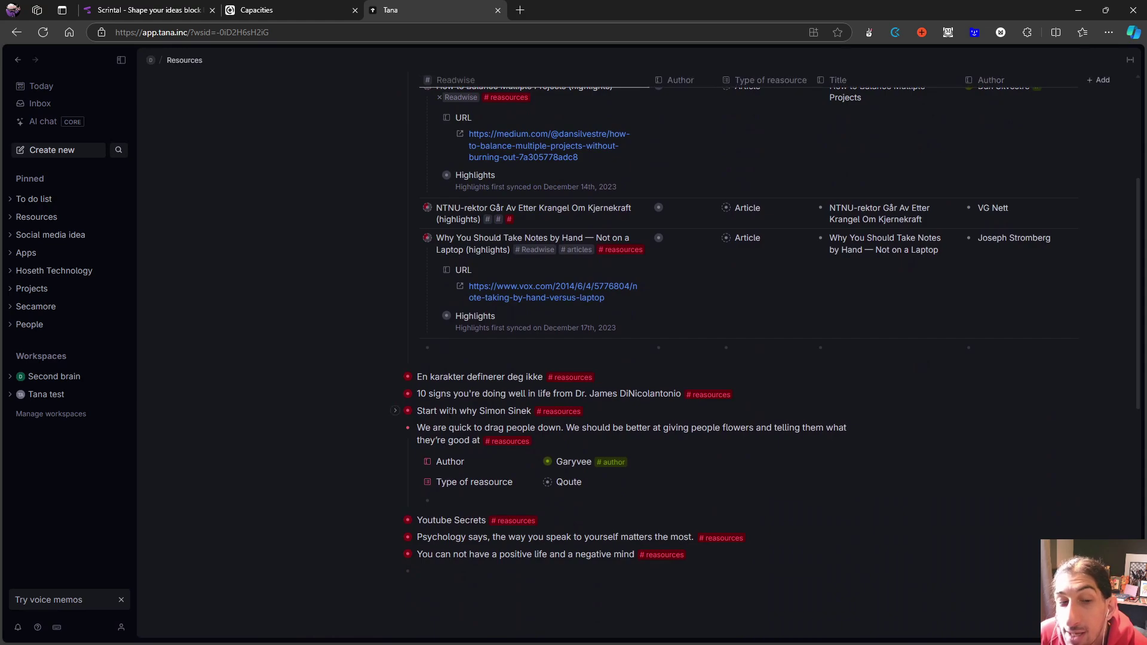
{"action": "scroll", "coordinate": [449, 359], "scroll_direction": "up", "scroll_amount": 1}
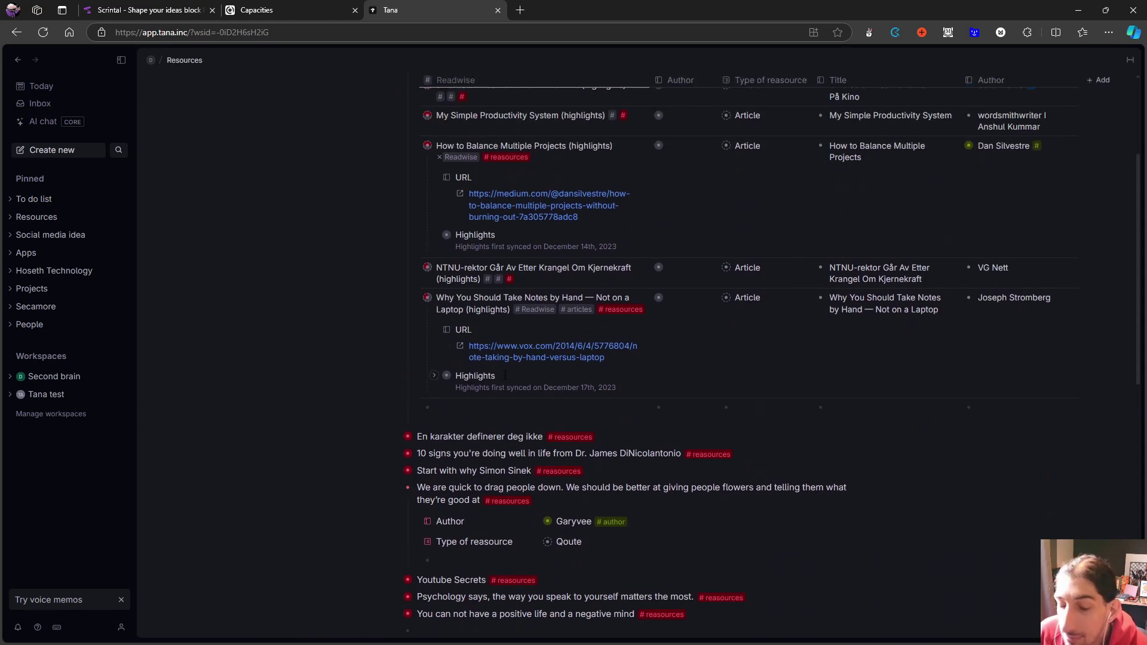
{"action": "scroll", "coordinate": [505, 375], "scroll_direction": "up", "scroll_amount": 1}
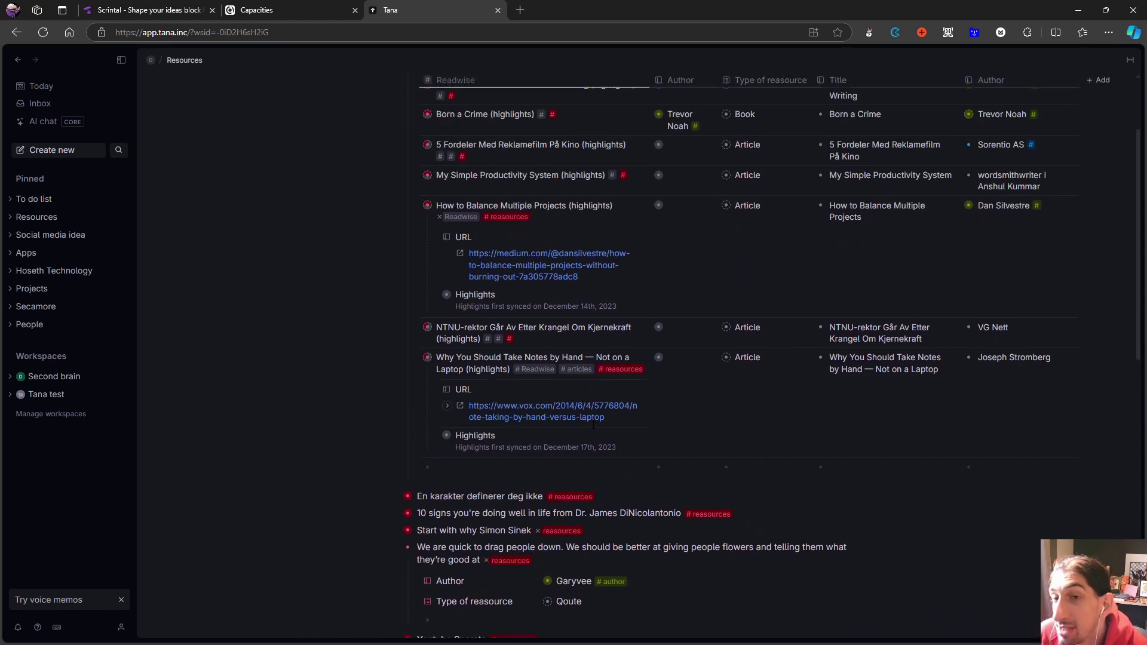
{"action": "scroll", "coordinate": [590, 389], "scroll_direction": "up", "scroll_amount": 2}
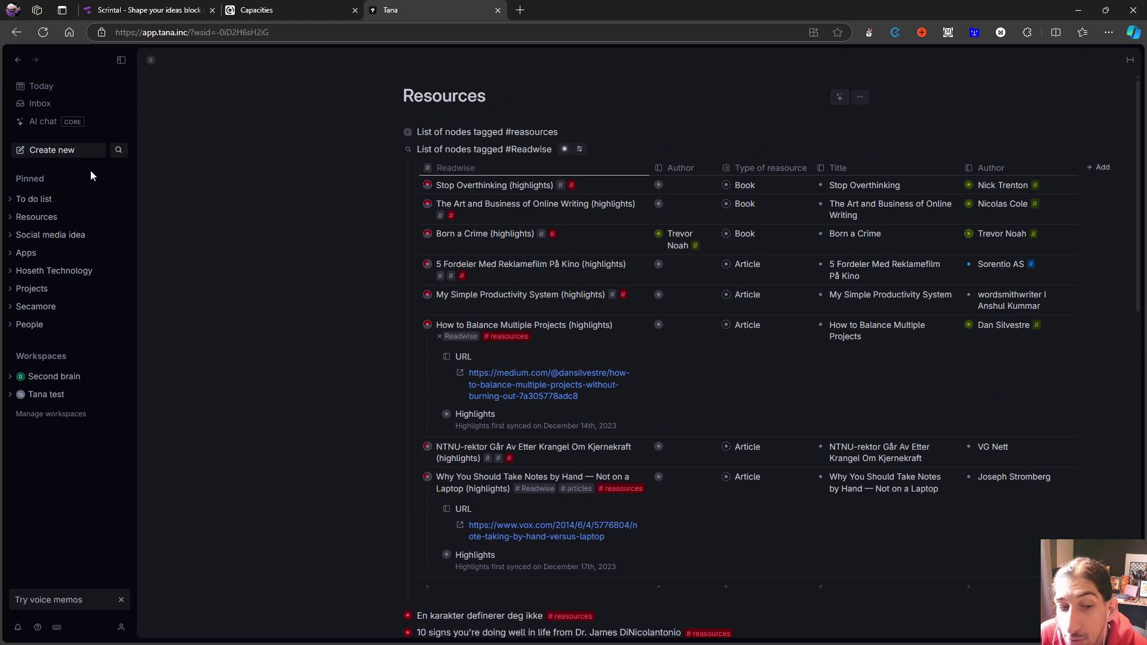
{"action": "scroll", "coordinate": [469, 337], "scroll_direction": "down", "scroll_amount": 1}
{"action": "scroll", "coordinate": [469, 338], "scroll_direction": "down", "scroll_amount": 4}
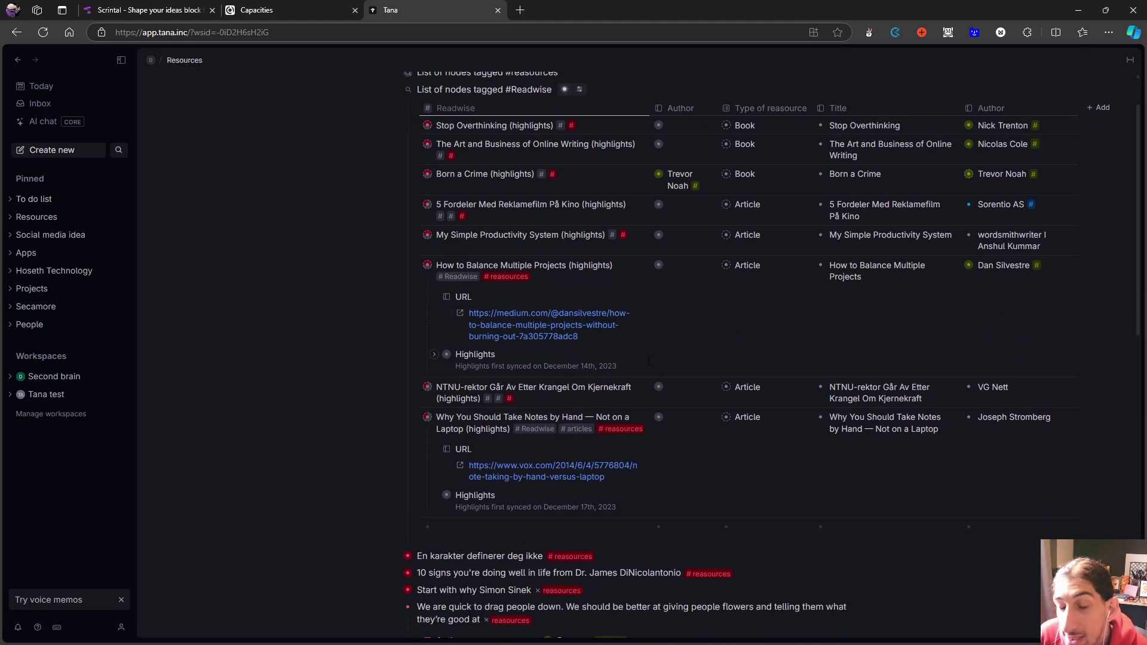
{"action": "scroll", "coordinate": [371, 264], "scroll_direction": "up", "scroll_amount": 4}
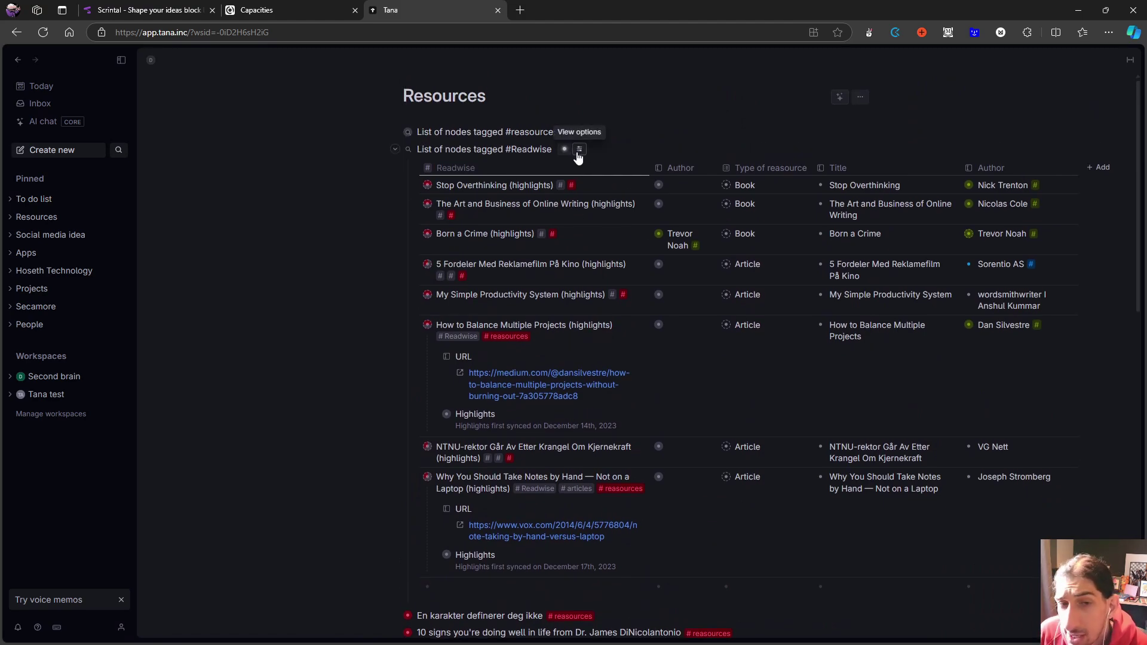
Look over the view options of the "List of nodes tagged #Readwise" search and close them unchanged
{"action": "left_click", "coordinate": [579, 150]}
{"action": "mouse_move", "coordinate": [600, 174]}
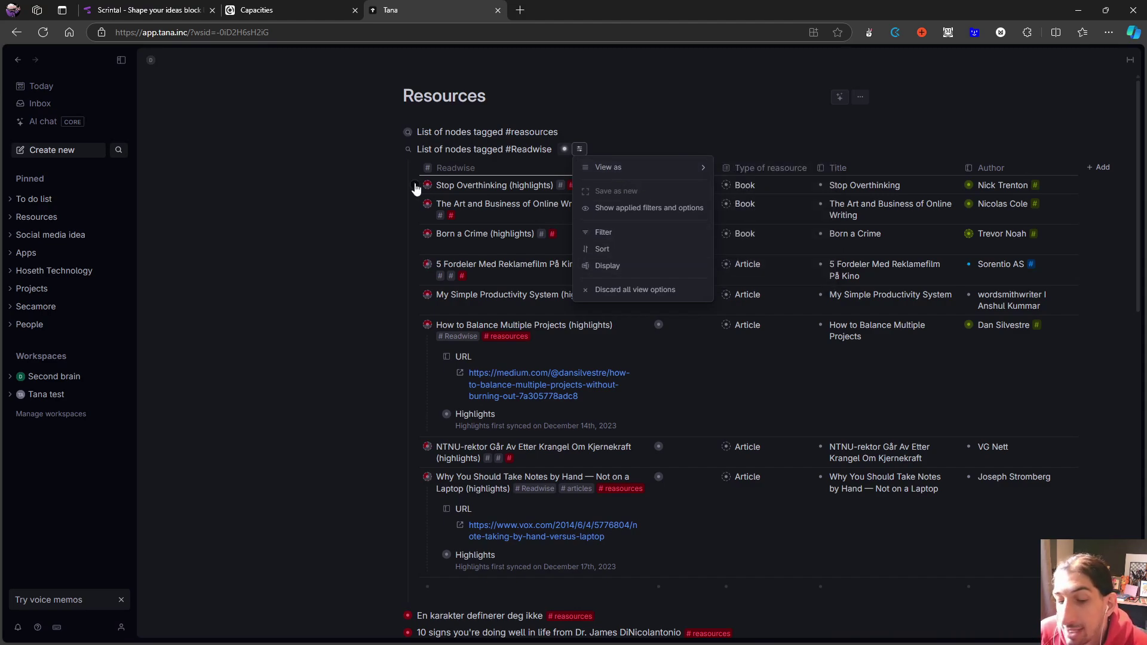
{"action": "left_click", "coordinate": [344, 139]}
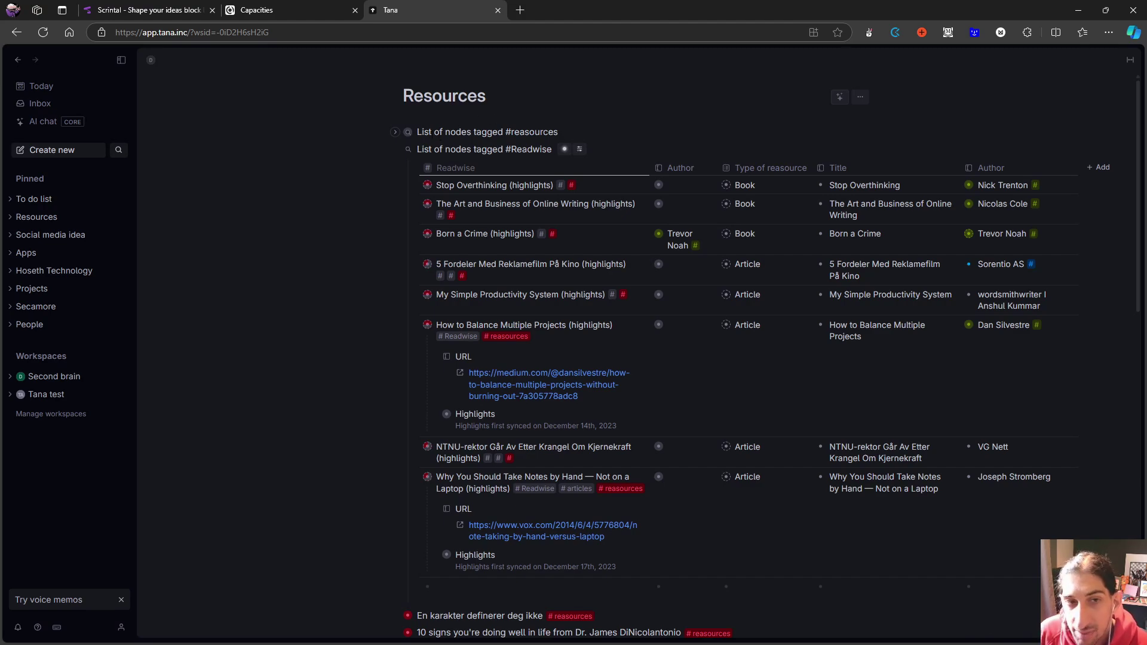
{"action": "mouse_move", "coordinate": [406, 135]}
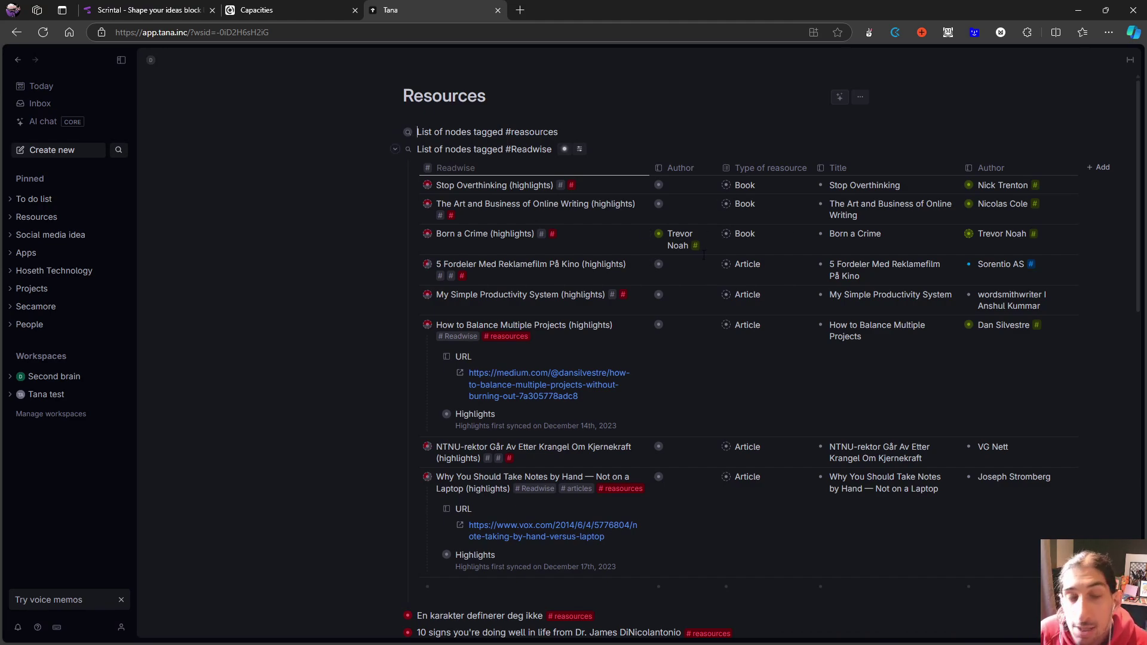
Switch to Capacities, open the Blog posts entry under Personal social medias, and show it in the graph view
{"action": "left_click", "coordinate": [268, 8]}
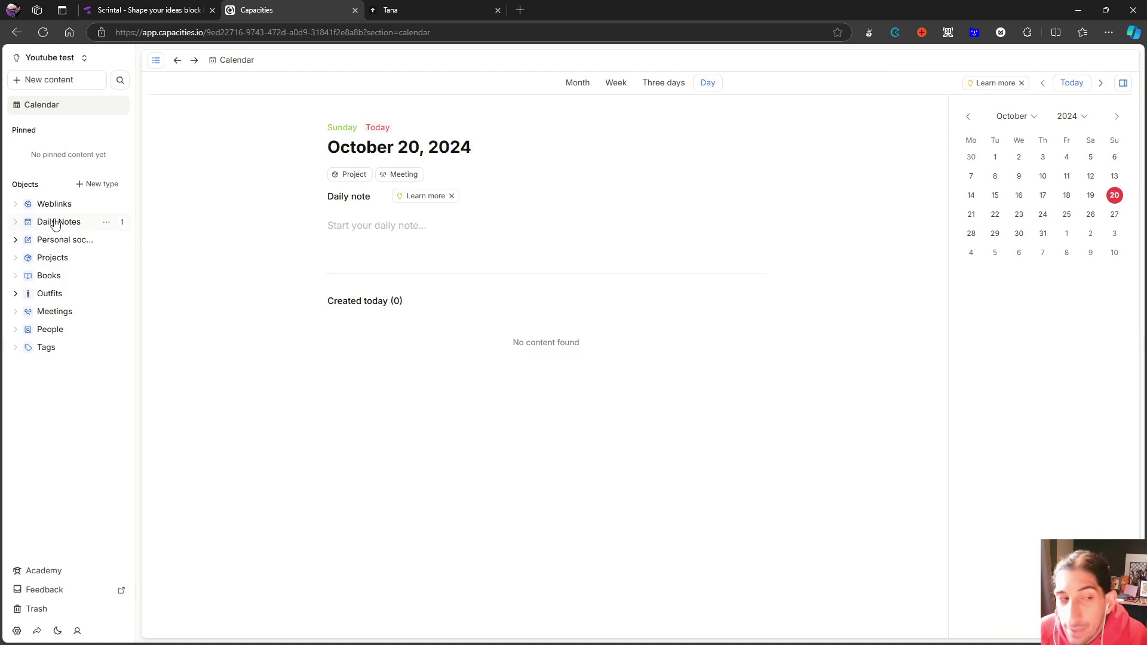
{"action": "left_click", "coordinate": [87, 242]}
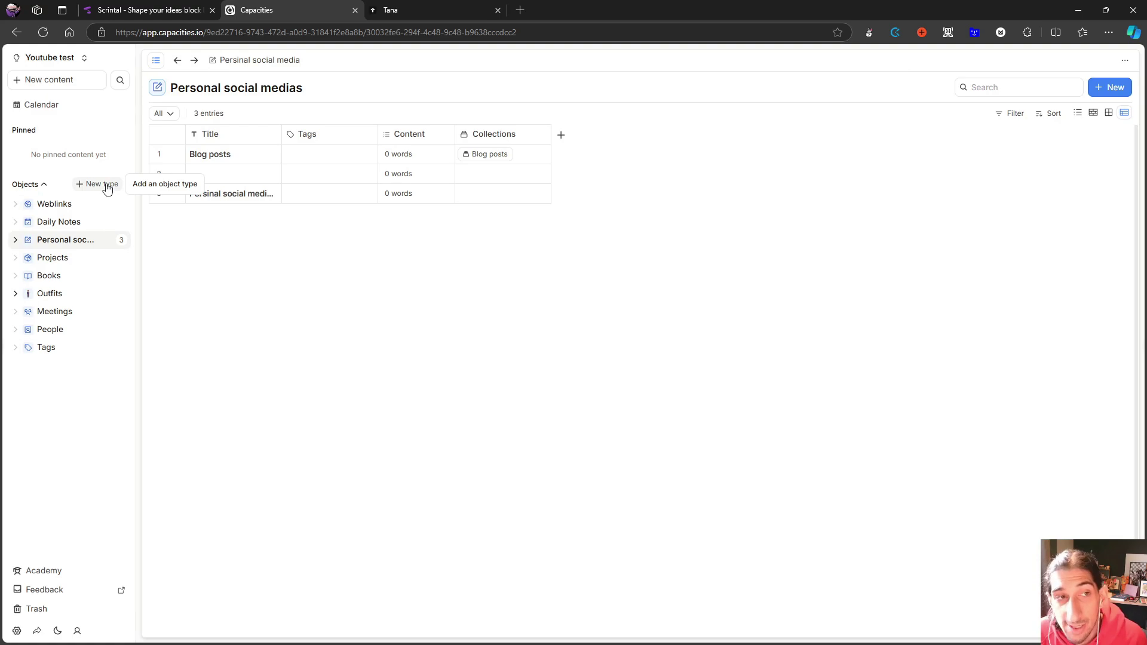
{"action": "left_click", "coordinate": [260, 155]}
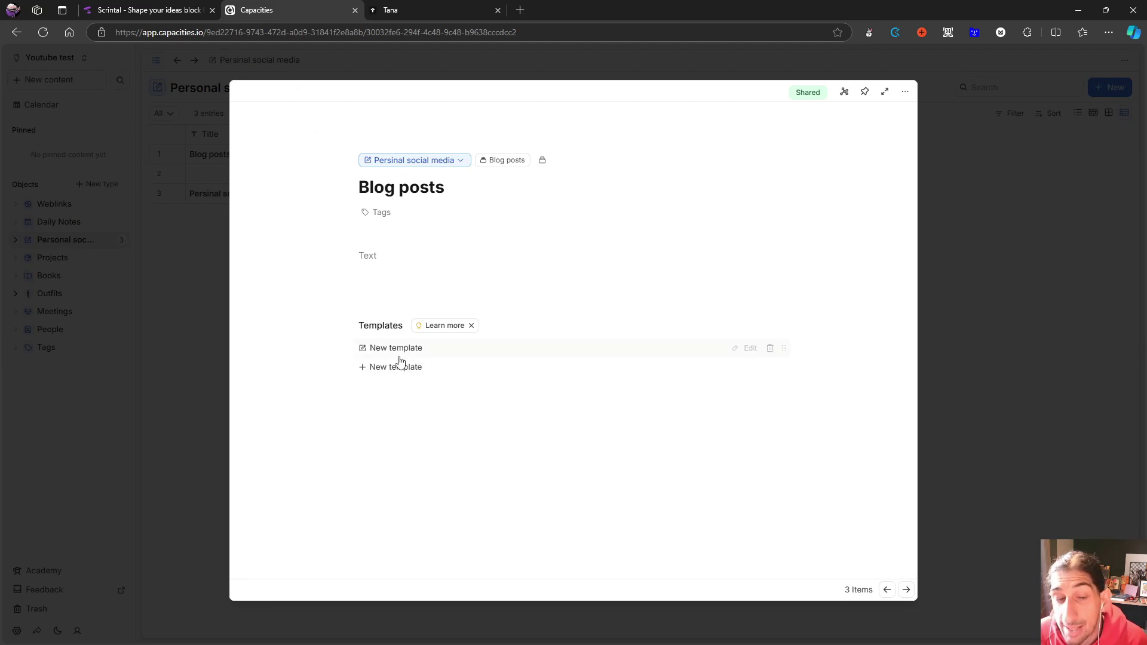
{"action": "left_click", "coordinate": [845, 92]}
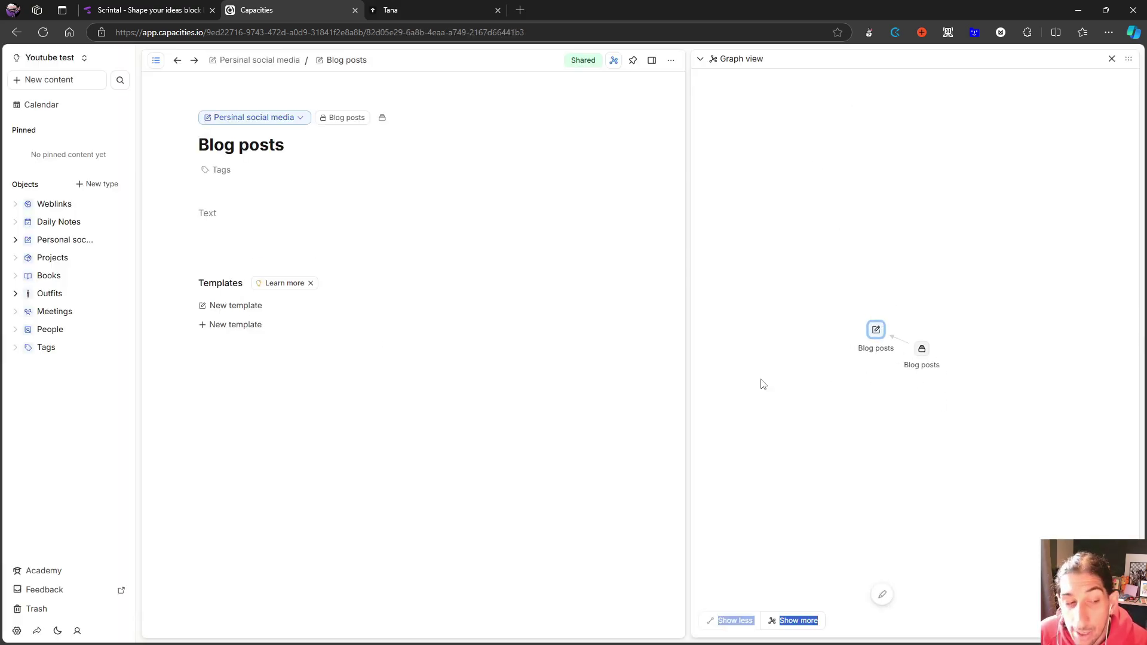
Cycle the Daily Notes overview through its layouts to the table, and open today's page in the Calendar
{"action": "left_click", "coordinate": [60, 223]}
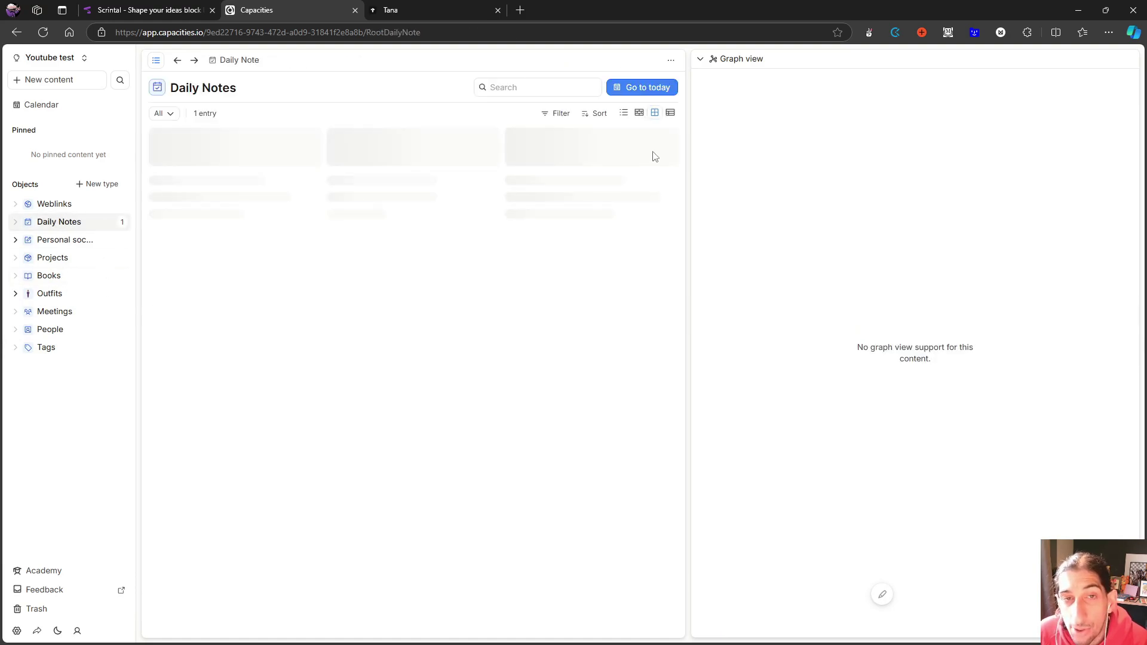
{"action": "left_click", "coordinate": [639, 113]}
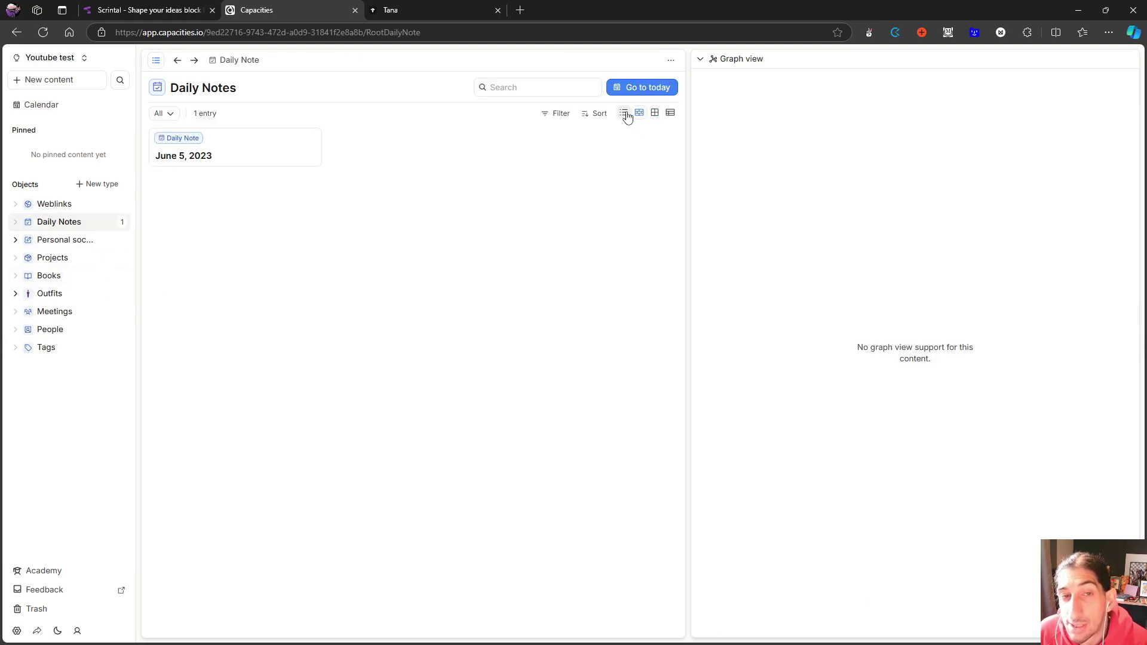
{"action": "left_click", "coordinate": [624, 113]}
{"action": "left_click", "coordinate": [670, 113]}
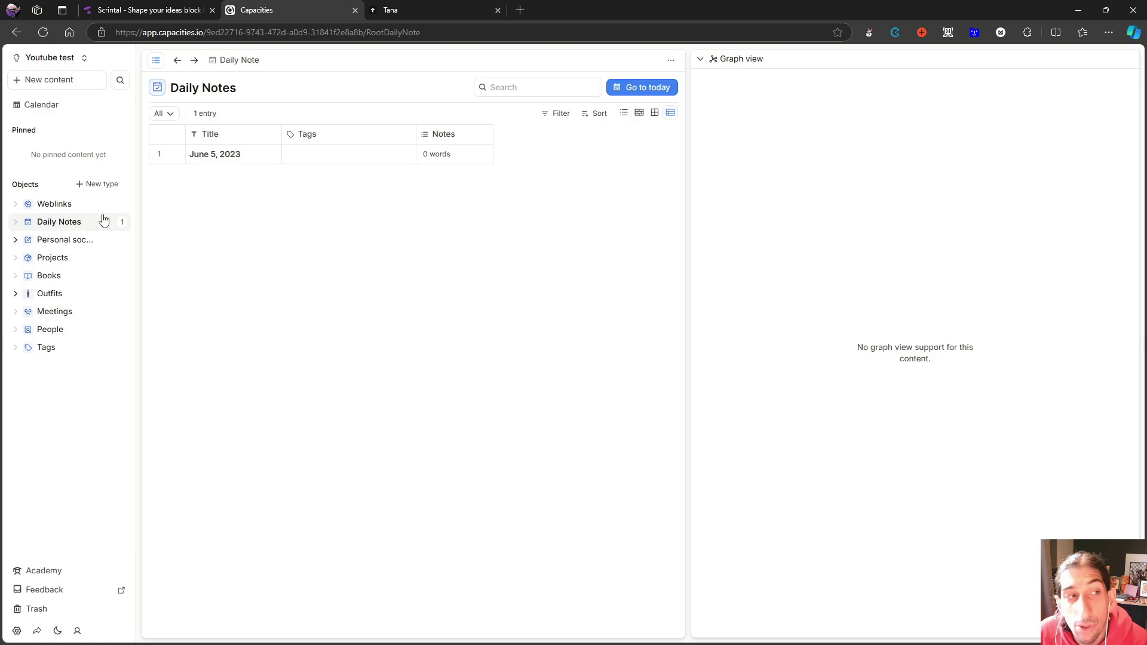
{"action": "left_click", "coordinate": [36, 111]}
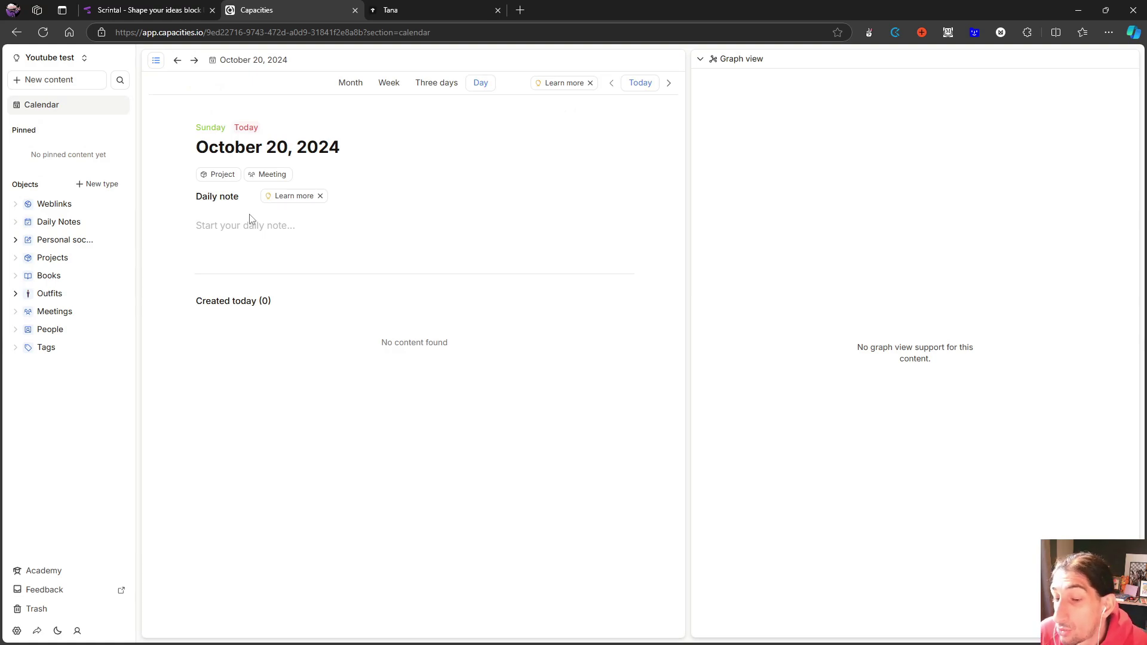
{"action": "left_click", "coordinate": [287, 196]}
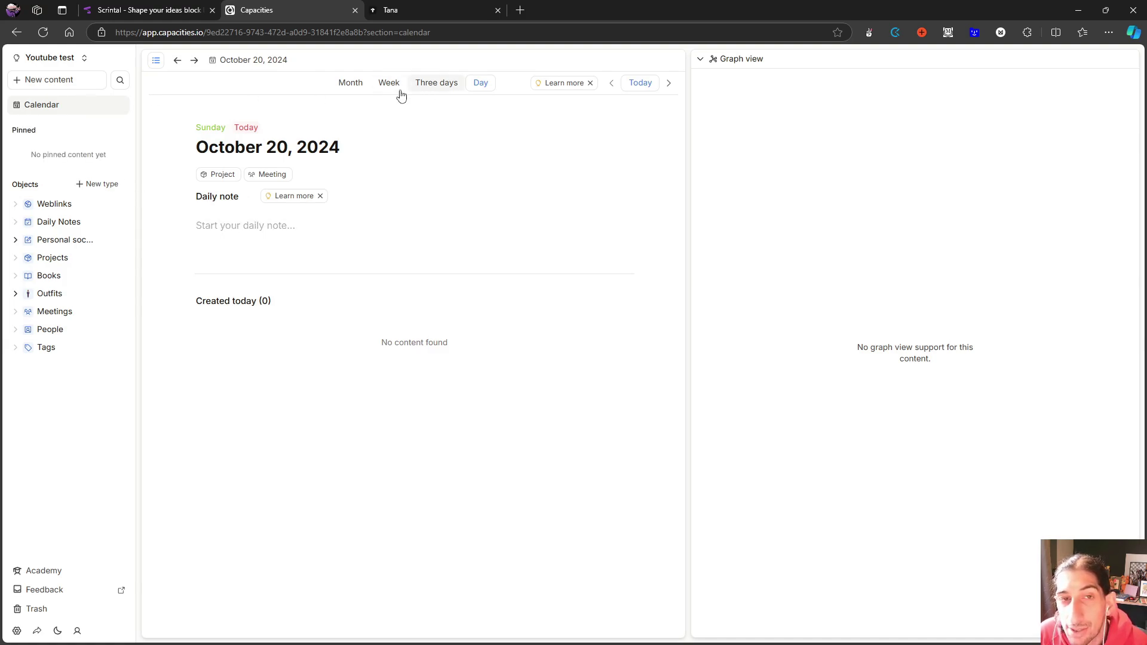
View the list of available spaces and open the Tags overview, closing the space list
{"action": "left_click", "coordinate": [75, 59]}
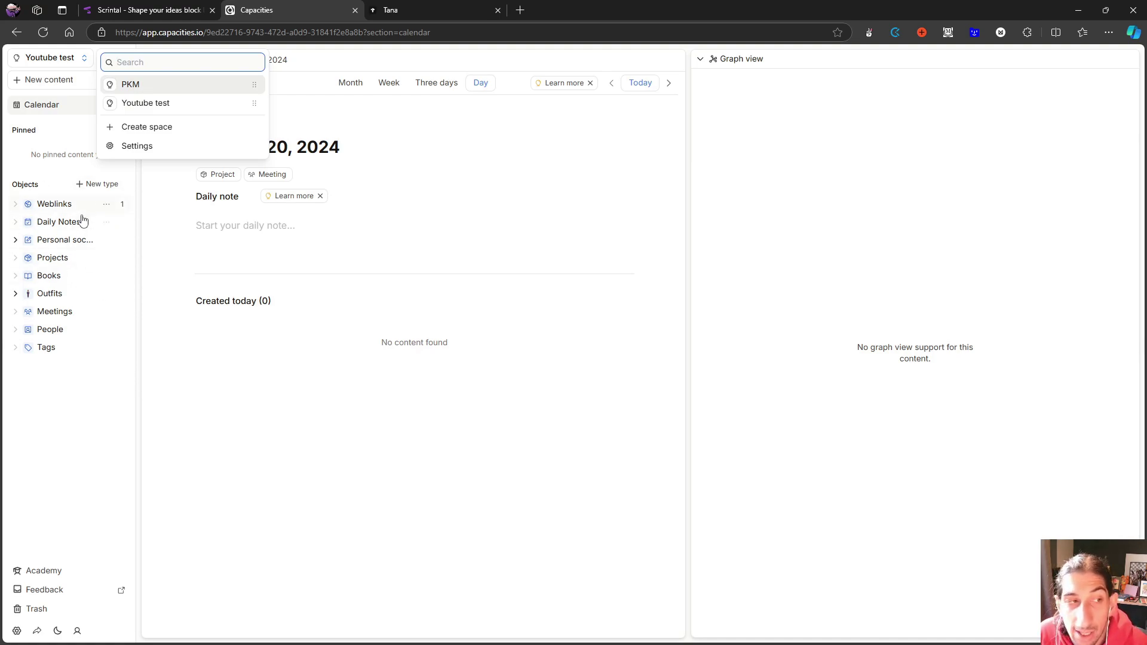
{"action": "left_click", "coordinate": [70, 347]}
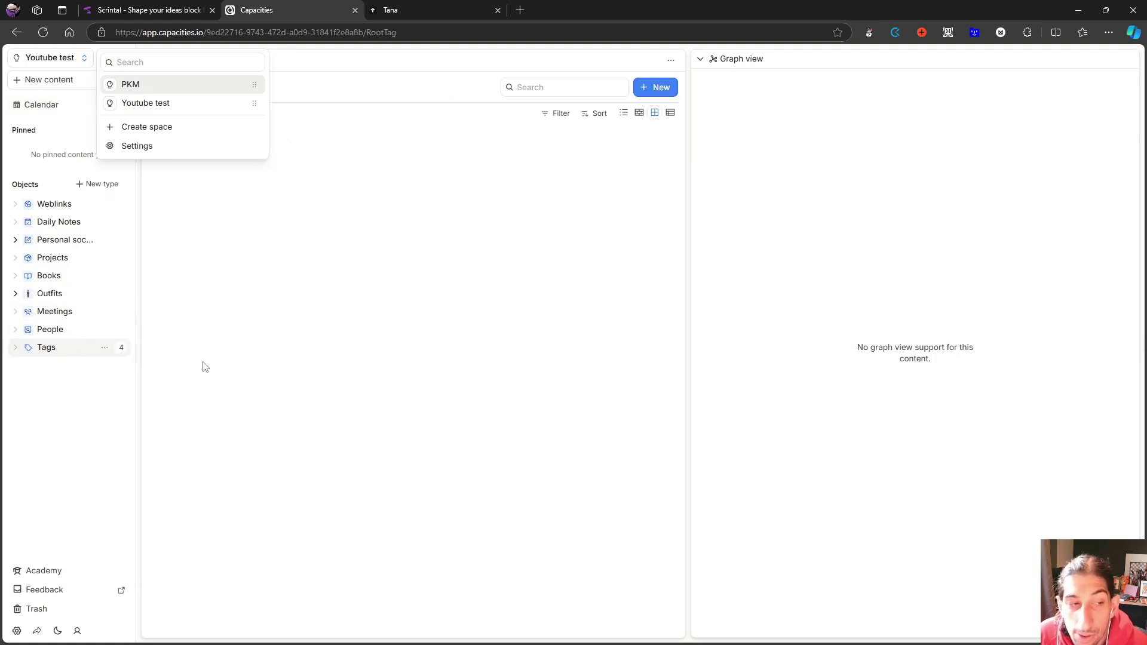
{"action": "left_click", "coordinate": [282, 65]}
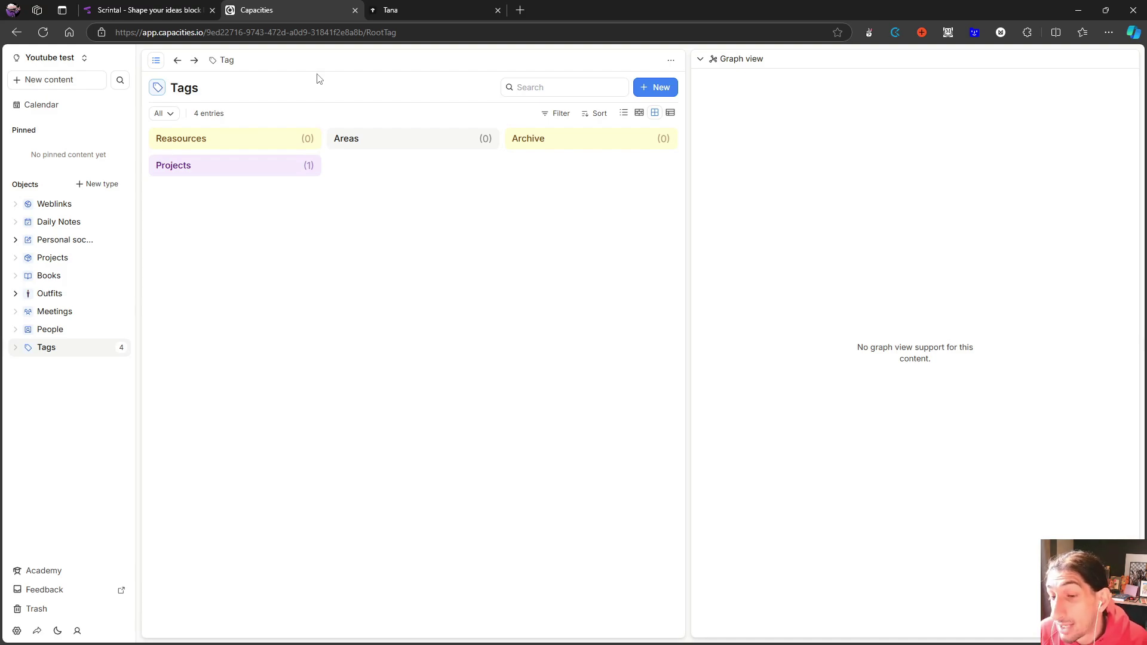
Switch back to Tana and revisit the Resources page
{"action": "left_click", "coordinate": [417, 9]}
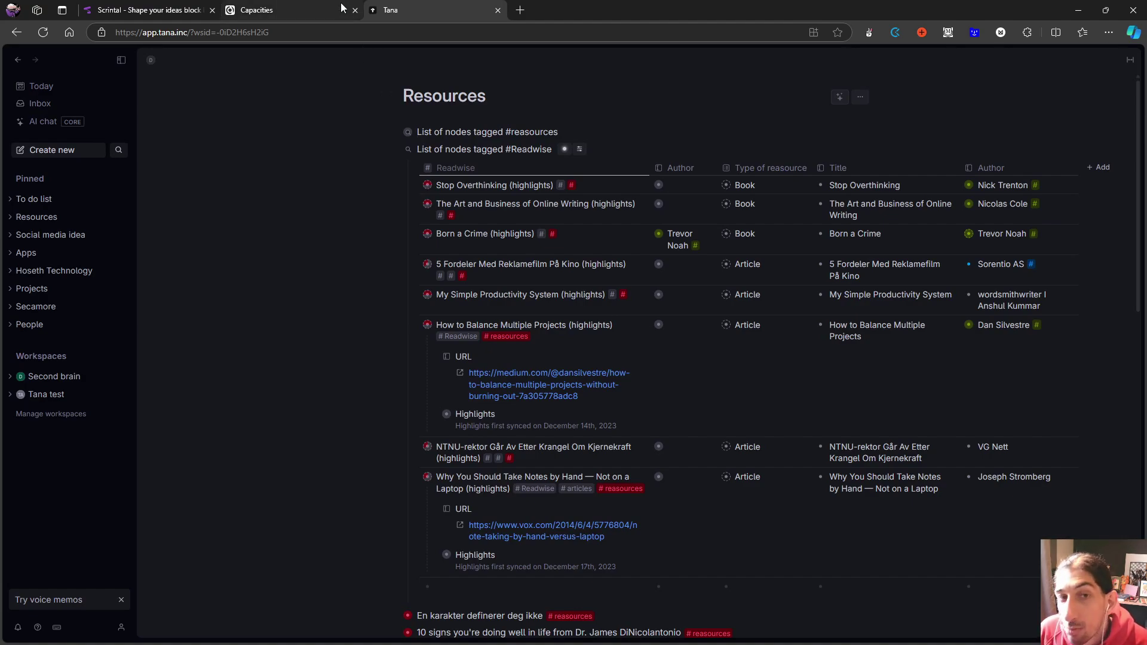
{"action": "mouse_move", "coordinate": [340, 7]}
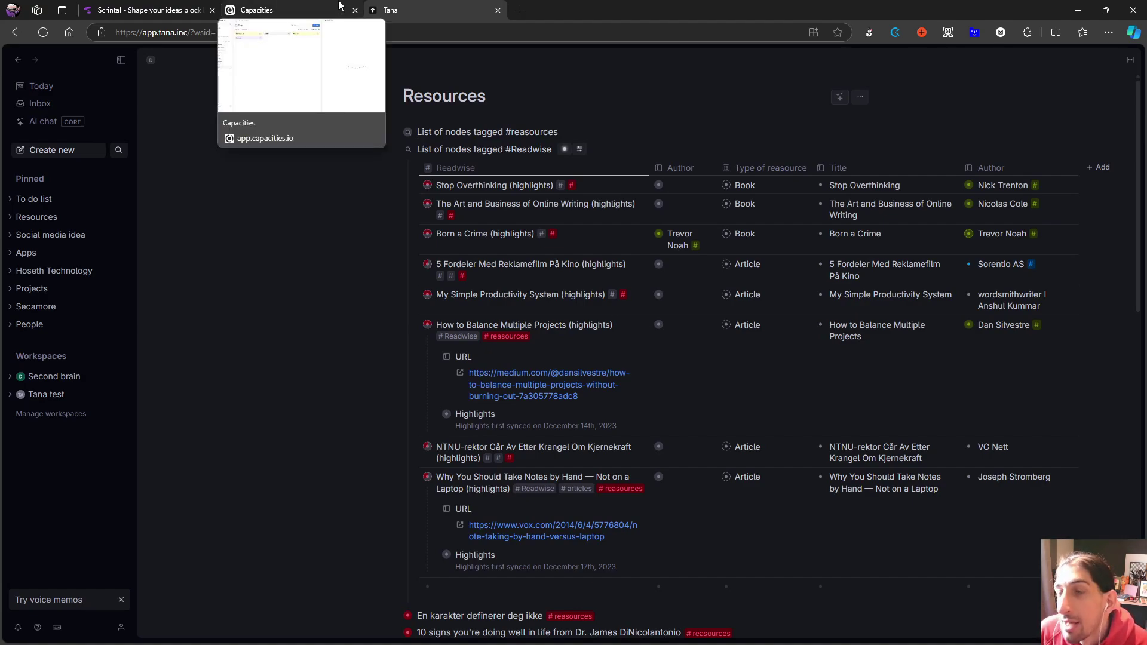
{"action": "scroll", "coordinate": [583, 201], "scroll_direction": "down", "scroll_amount": 1}
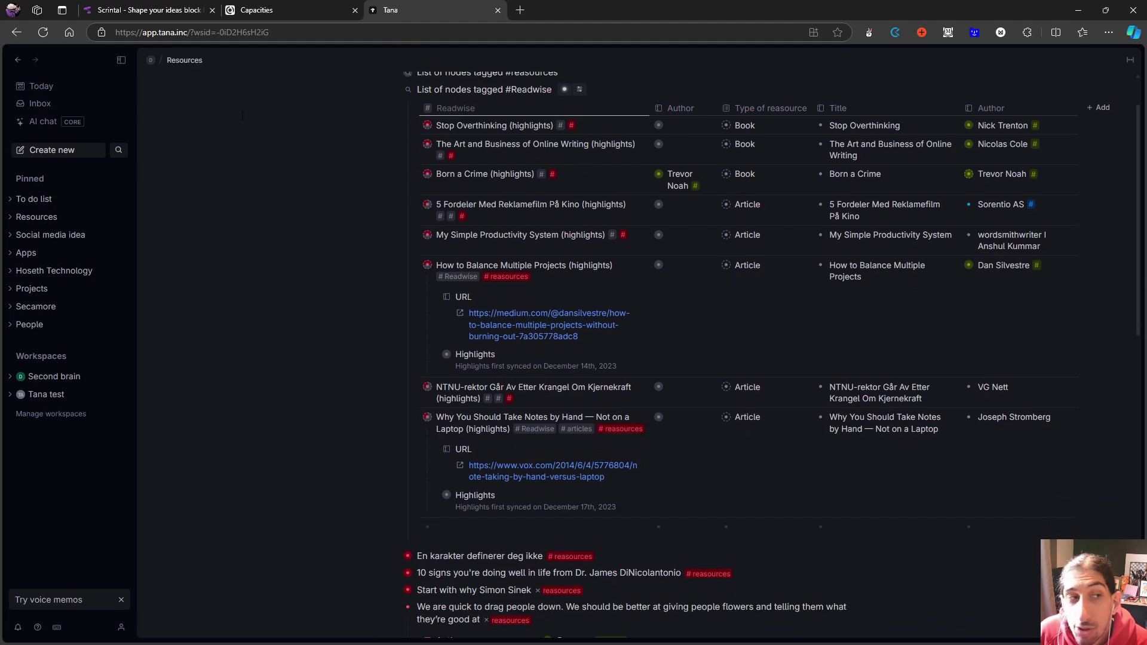
Insert a search node for the #stationary supertag on today's daily notes page
{"action": "left_click", "coordinate": [66, 88]}
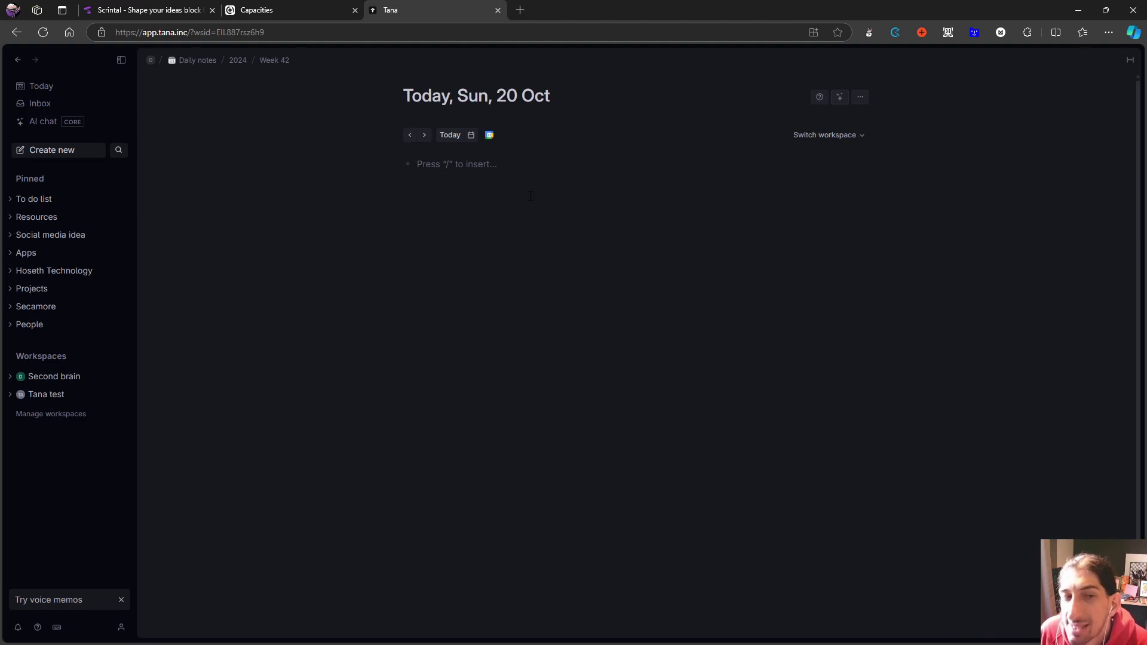
{"action": "left_click", "coordinate": [473, 174]}
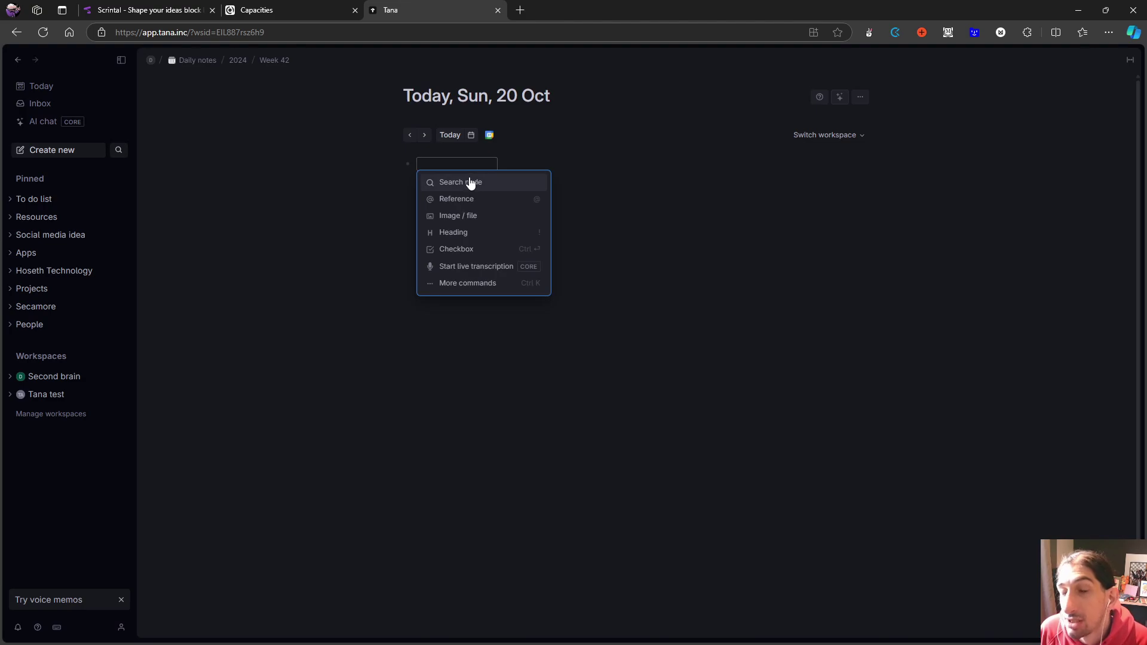
{"action": "left_click", "coordinate": [471, 182]}
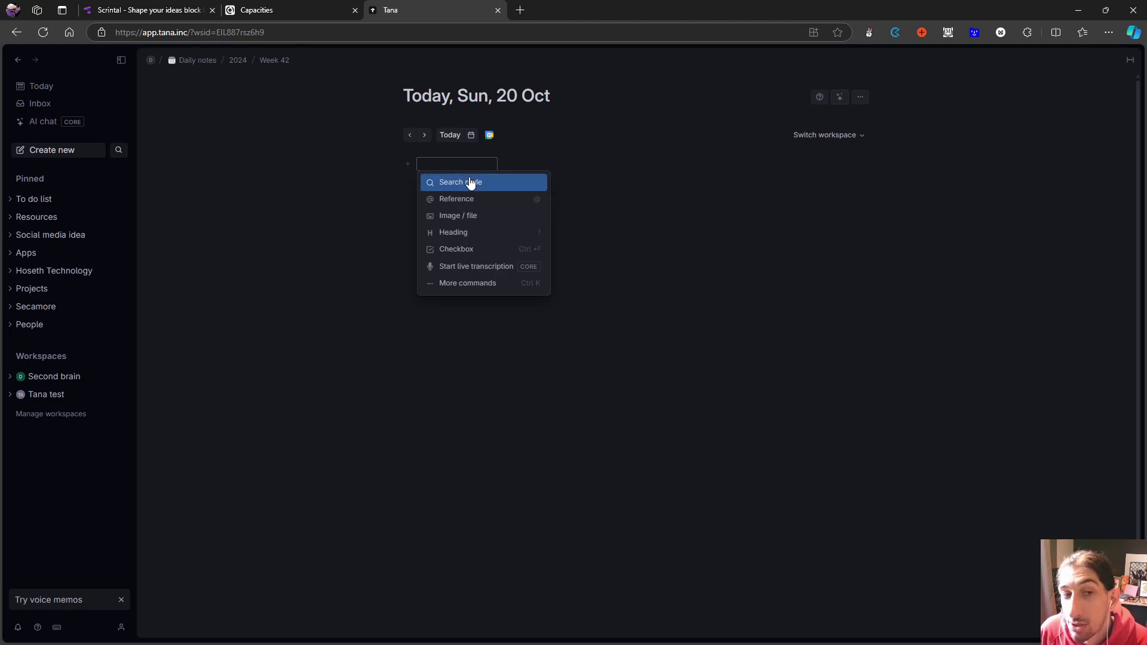
{"action": "left_click", "coordinate": [471, 182]}
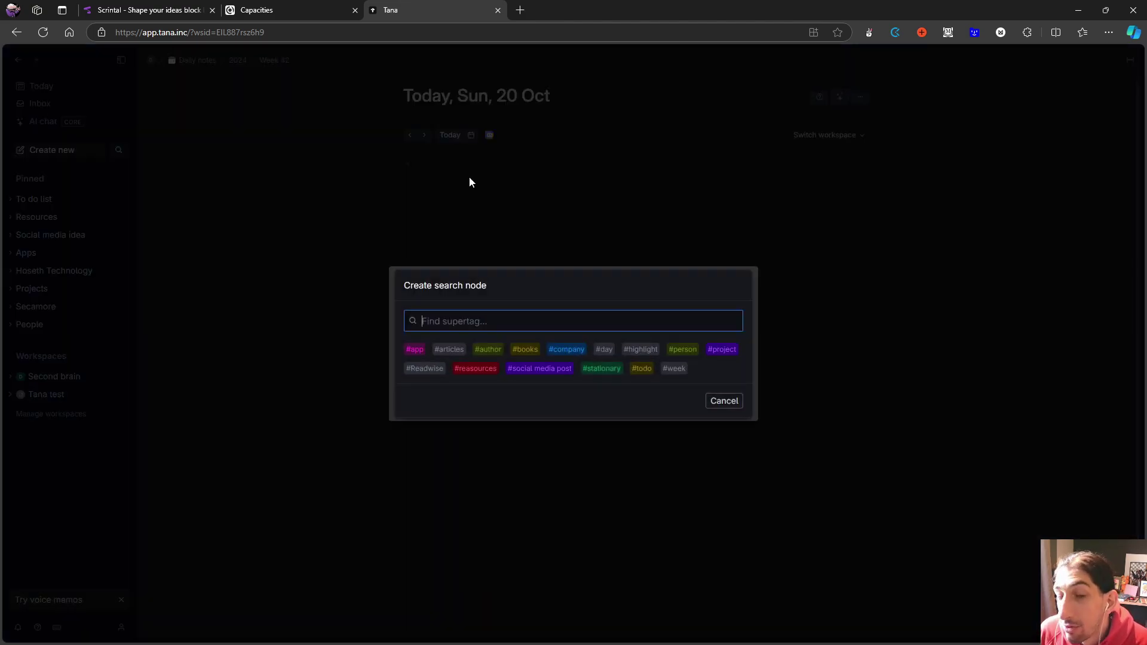
{"action": "key", "text": "Tab"}
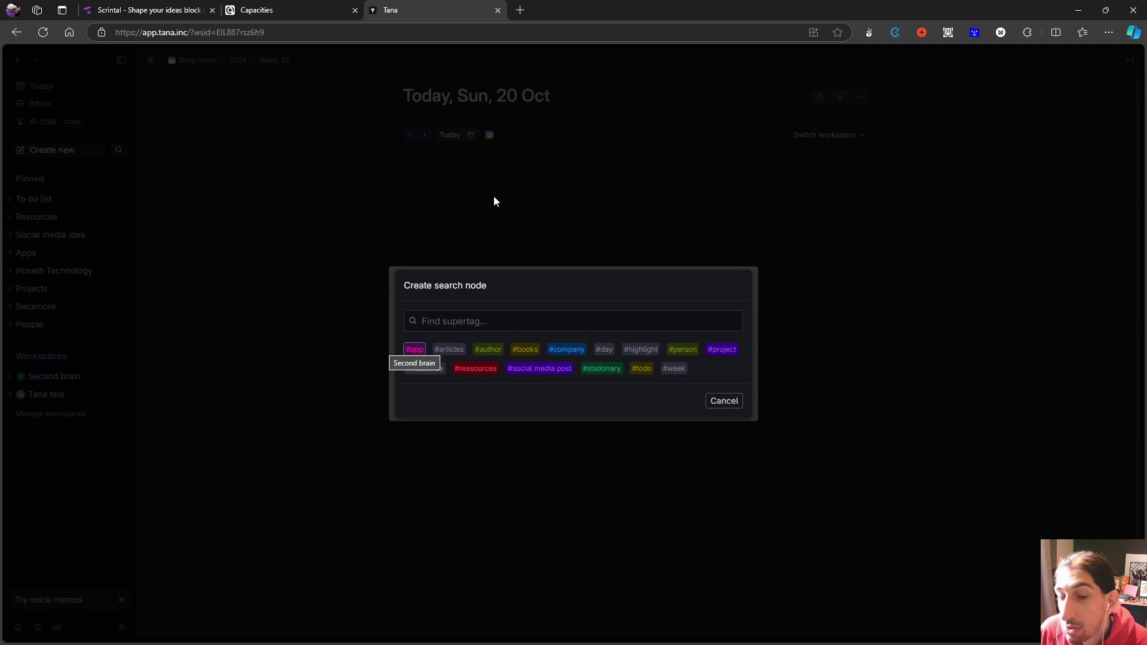
{"action": "key", "text": "Right"}
{"action": "key", "text": "Right"}
{"action": "key", "text": "Right"}
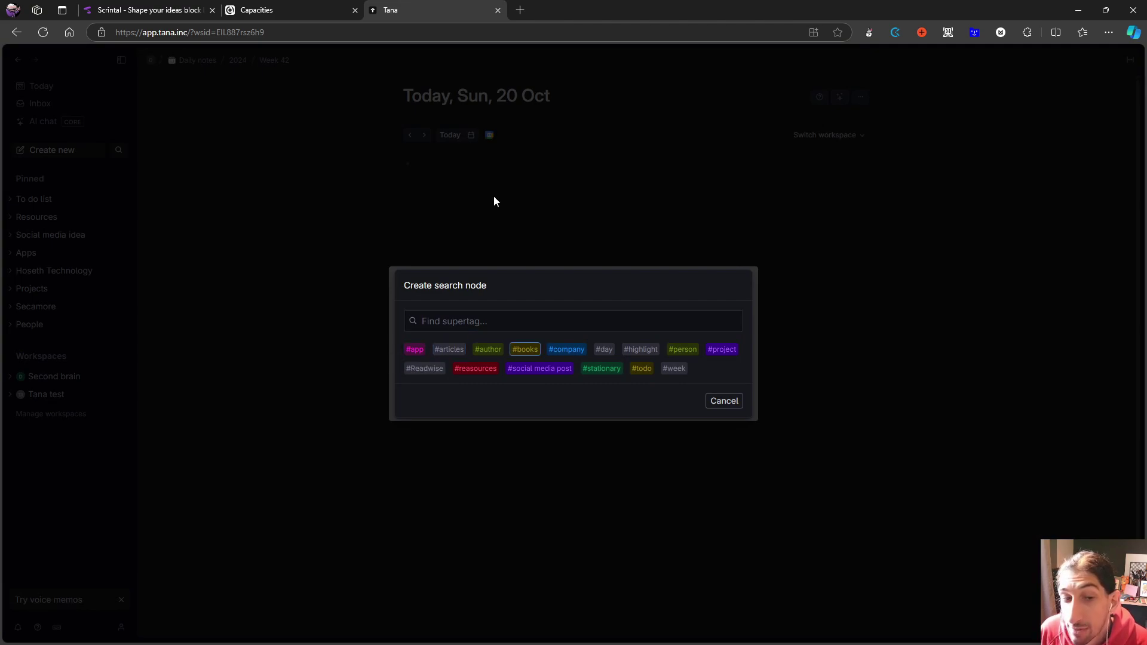
{"action": "key", "text": "Down"}
{"action": "key", "text": "Right"}
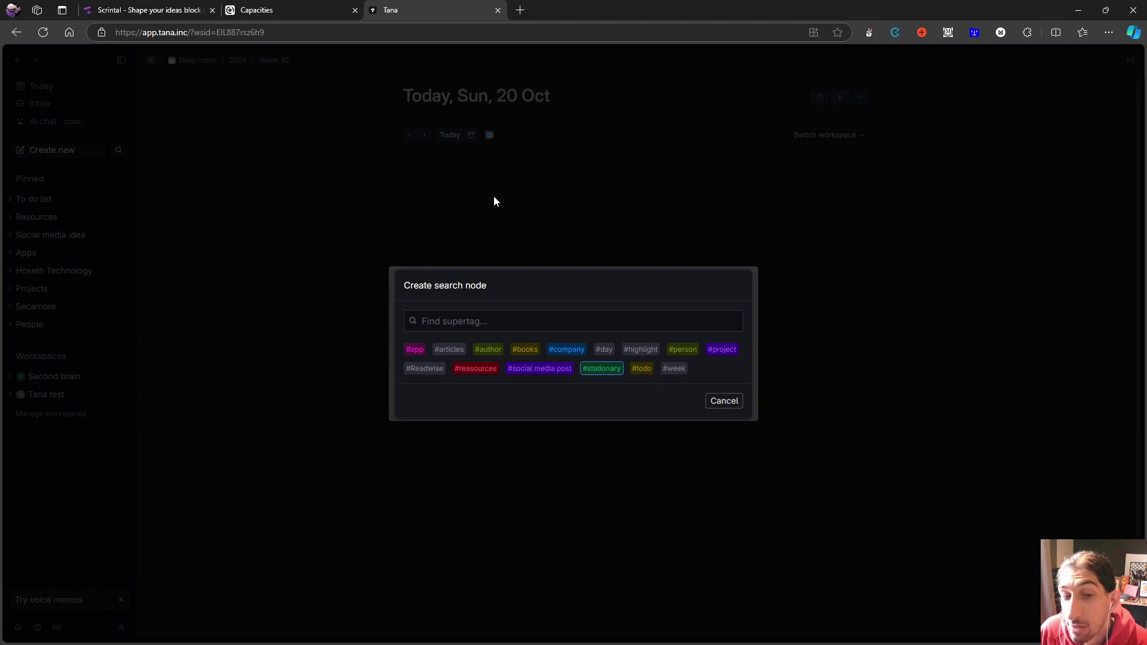
{"action": "key", "text": "Return"}
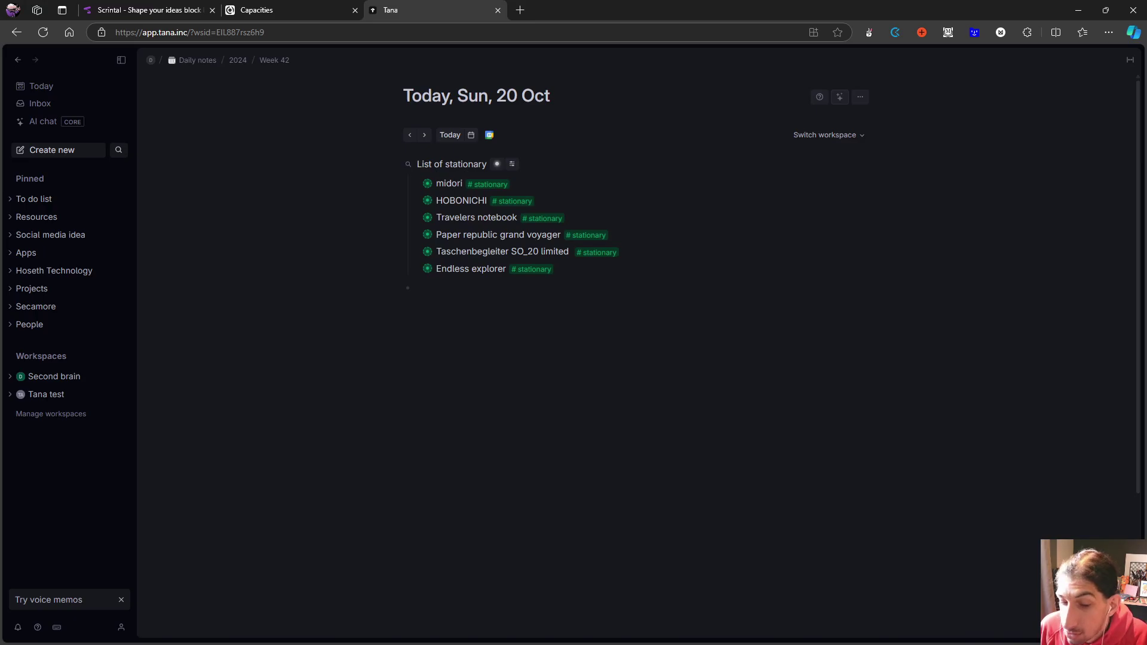
Switch back to the Task set in Anytype
{"action": "key", "text": "alt+Tab"}
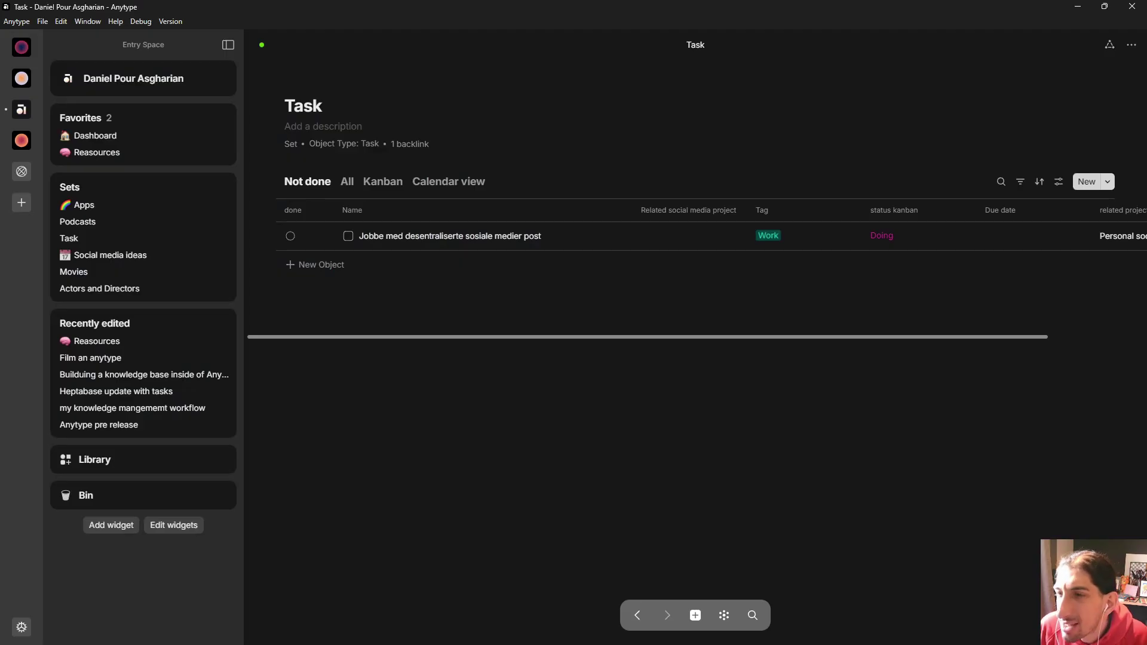